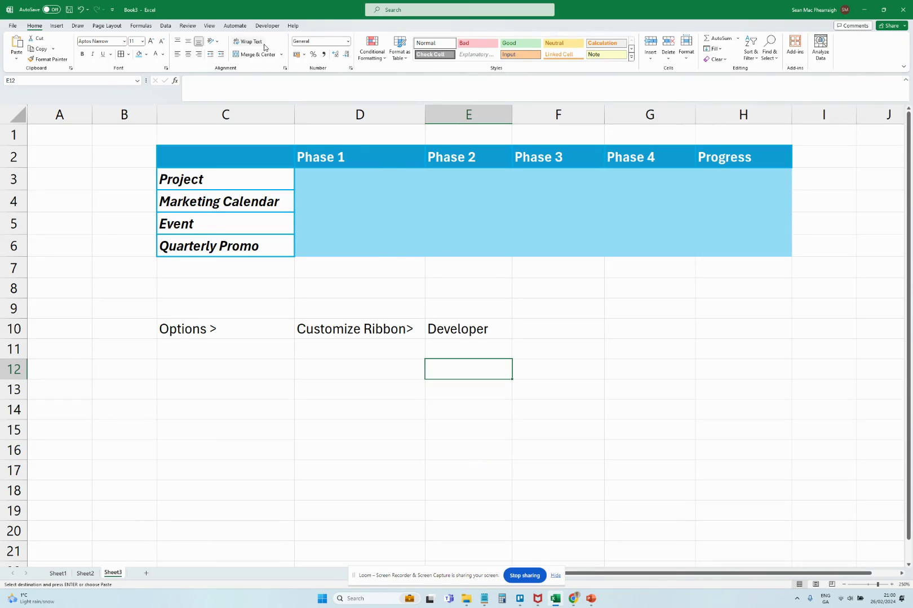
Step: Show the Developer tab and point out the row 10 note: Options > Customize Ribbon > Developer
click(264, 26)
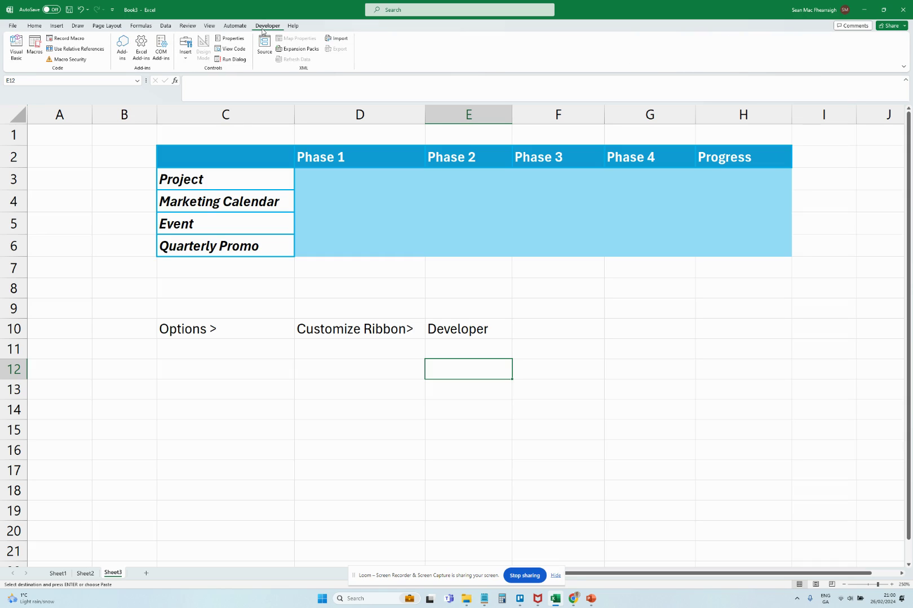
click(216, 344)
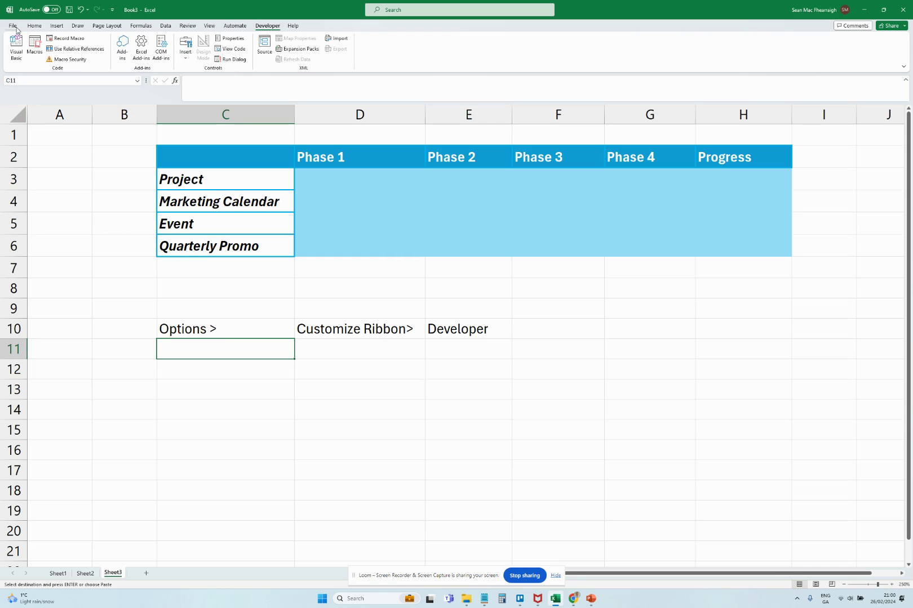
click(264, 326)
click(322, 335)
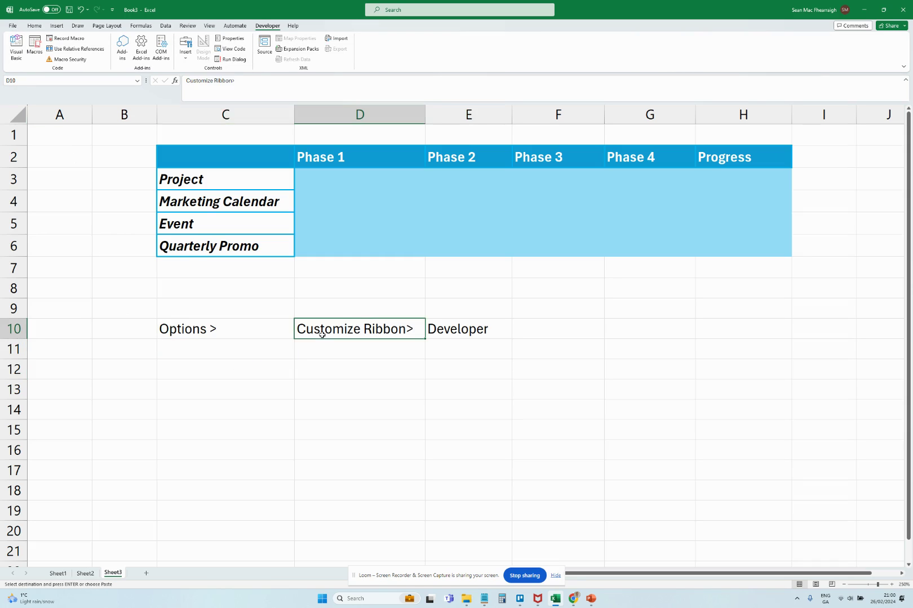
click(460, 336)
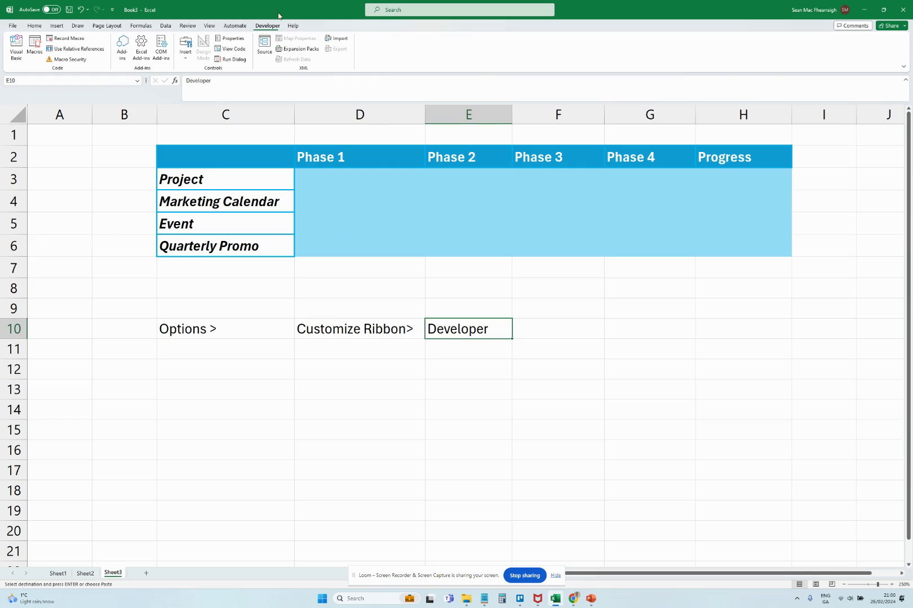
Step: Draw a Form Controls check box inside cell D3 under Phase 1
click(326, 221)
click(342, 175)
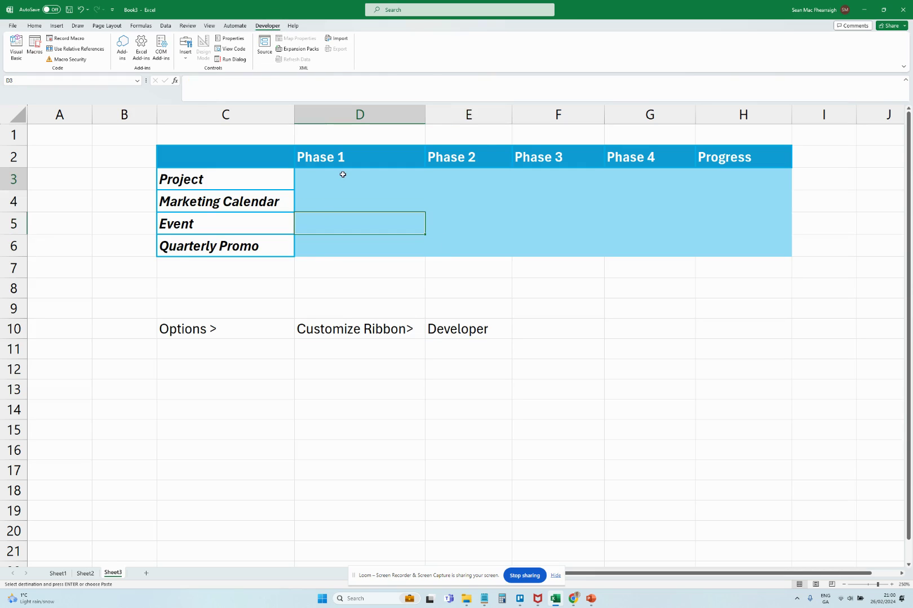
click(185, 48)
click(198, 80)
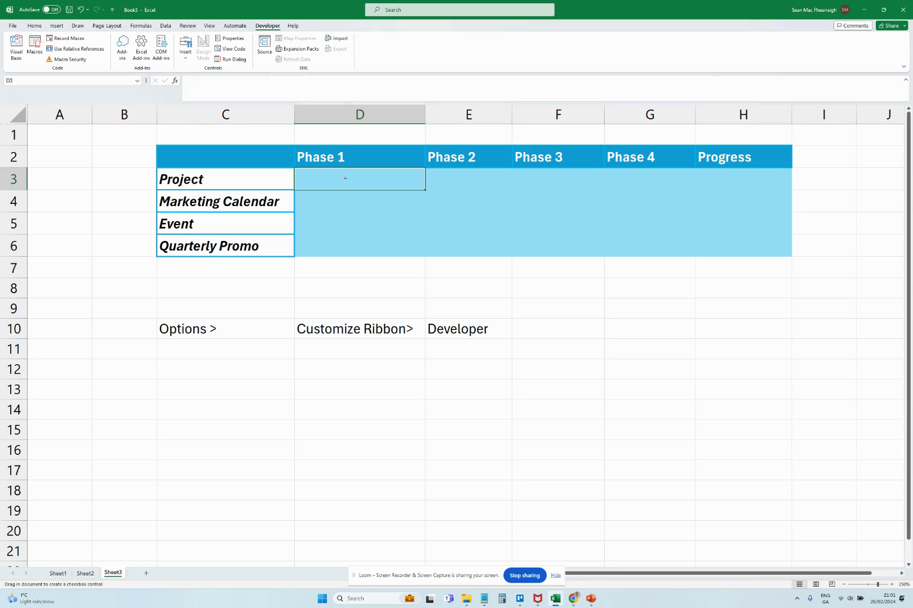
drag(301, 170, 404, 178)
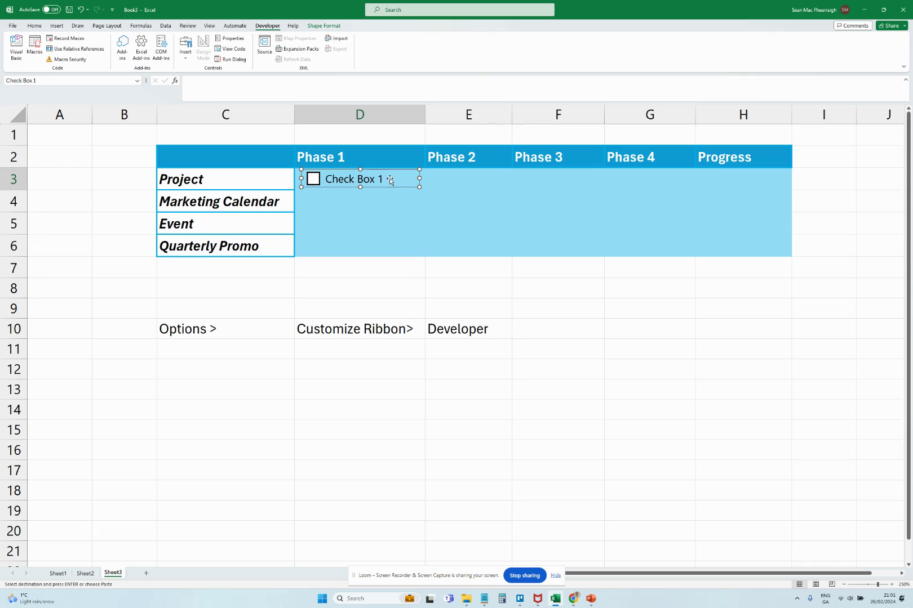
Step: Delete the 'Check Box 1' label so the checkbox has no text
click(384, 179)
click(383, 179)
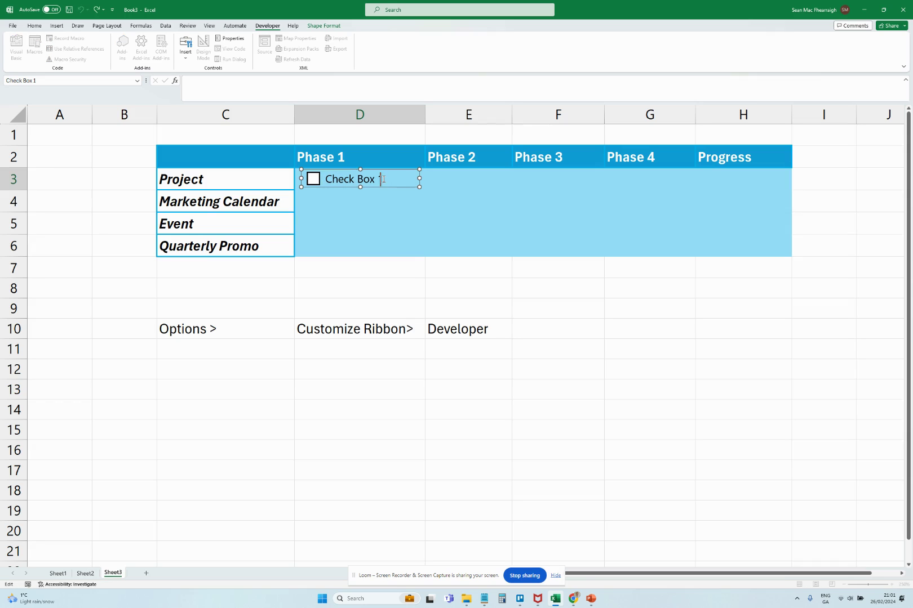
key(BackSpace)
key(BackSpace)
key(BackSpace)
key(BackSpace)
key(BackSpace)
key(BackSpace)
key(BackSpace)
key(BackSpace)
key(BackSpace)
key(BackSpace)
key(BackSpace)
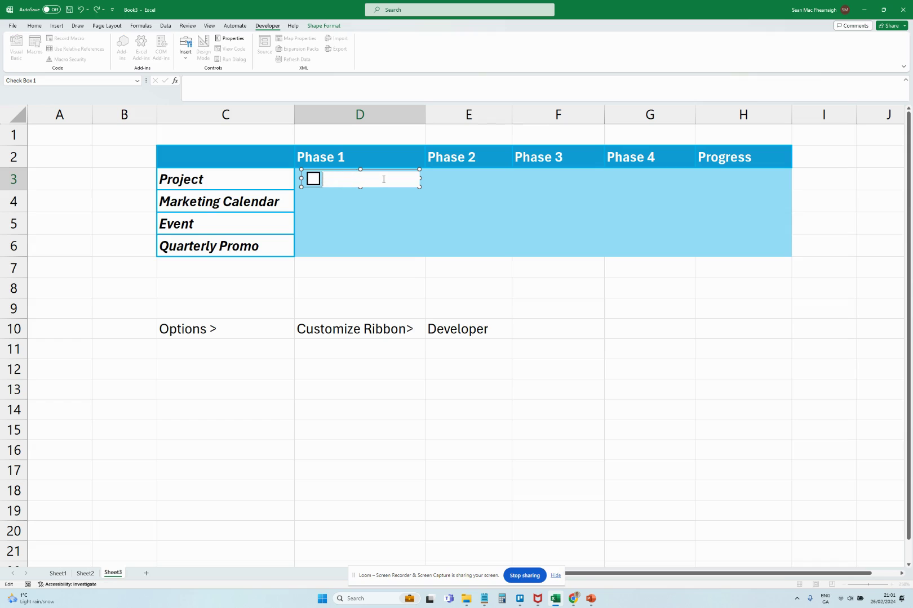
click(371, 292)
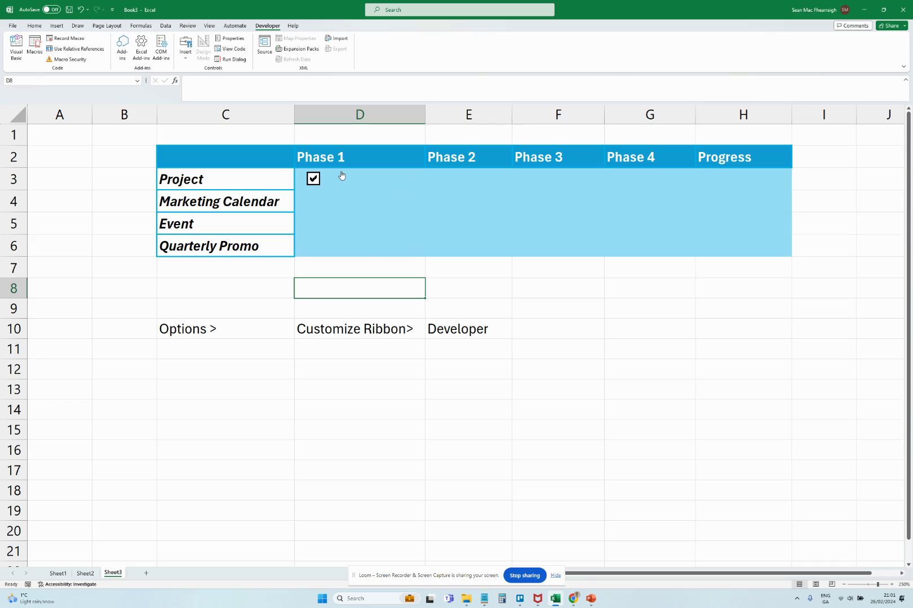
Step: Untick the Project's Phase 1 checkbox in D3
right_click(341, 176)
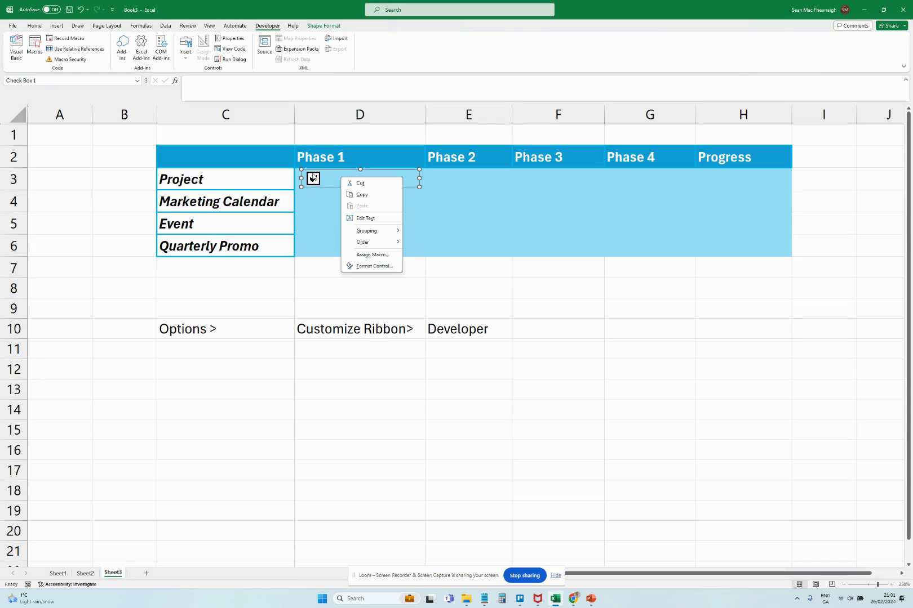
key(Escape)
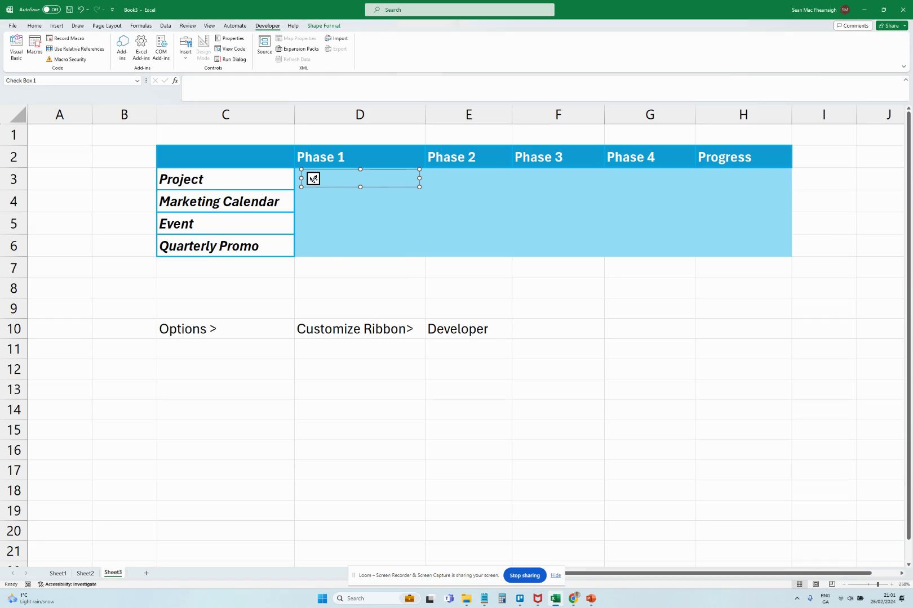
click(371, 262)
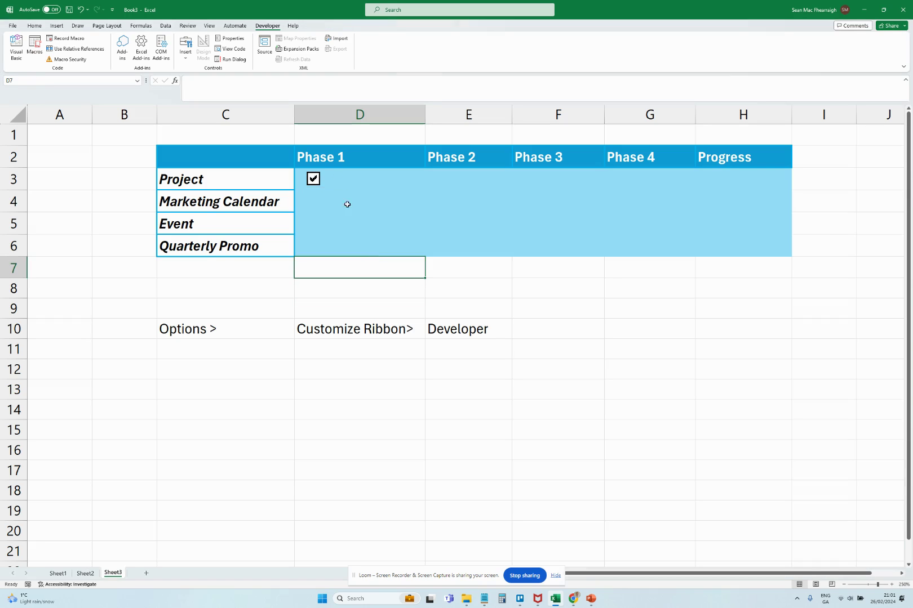
click(313, 179)
Step: Copy the D3 checkbox across D3:G3 with Ctrl+R, then down D3:G6 with Ctrl+D
key(Up)
key(Up)
key(Up)
key(Up)
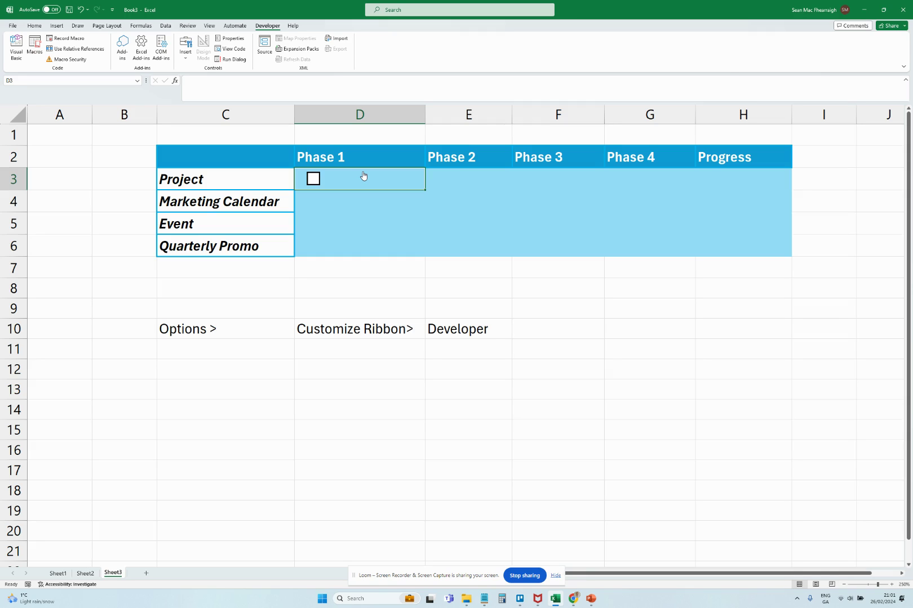
key(shift+Right)
key(shift+Right)
key(shift+Right)
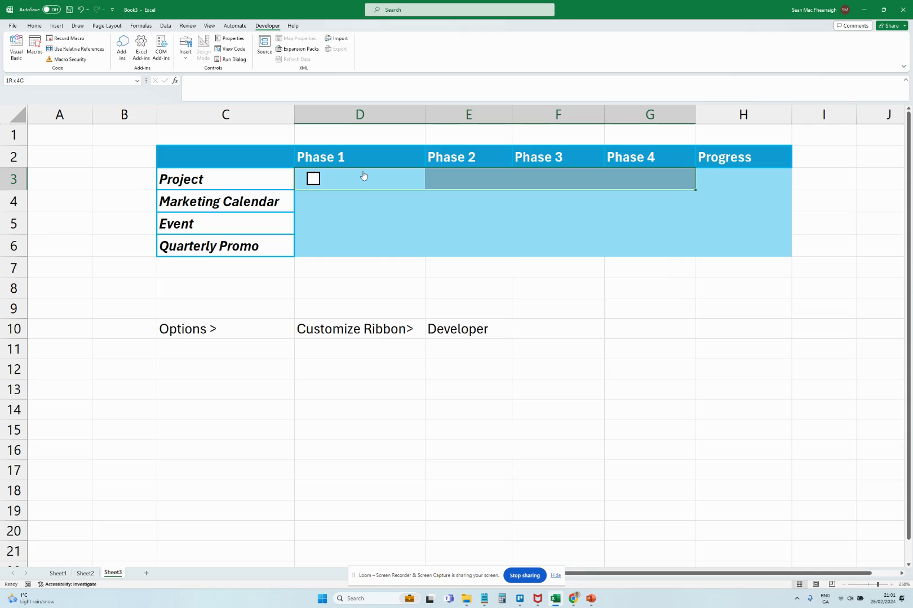
key(ctrl+r)
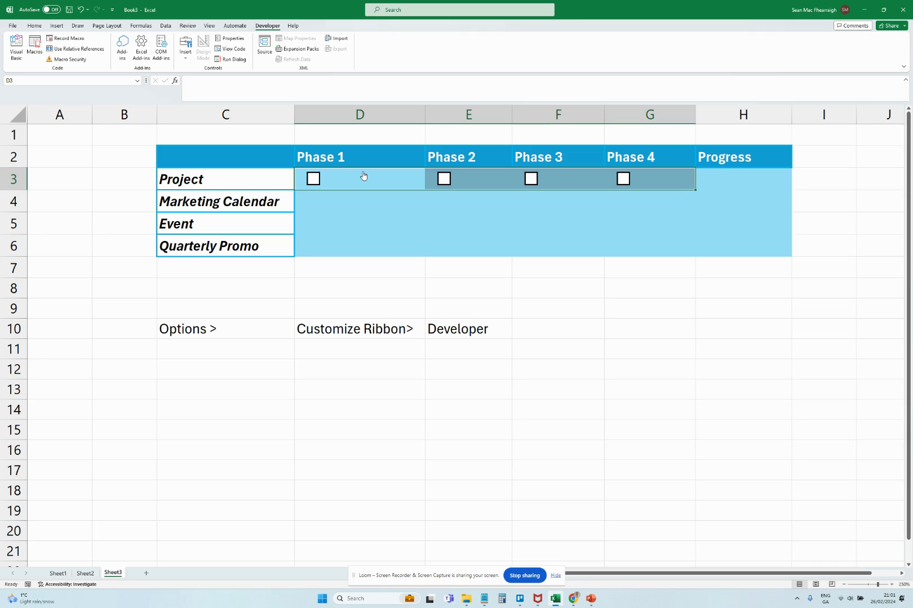
key(shift+Down)
key(shift+Down)
key(shift+Down)
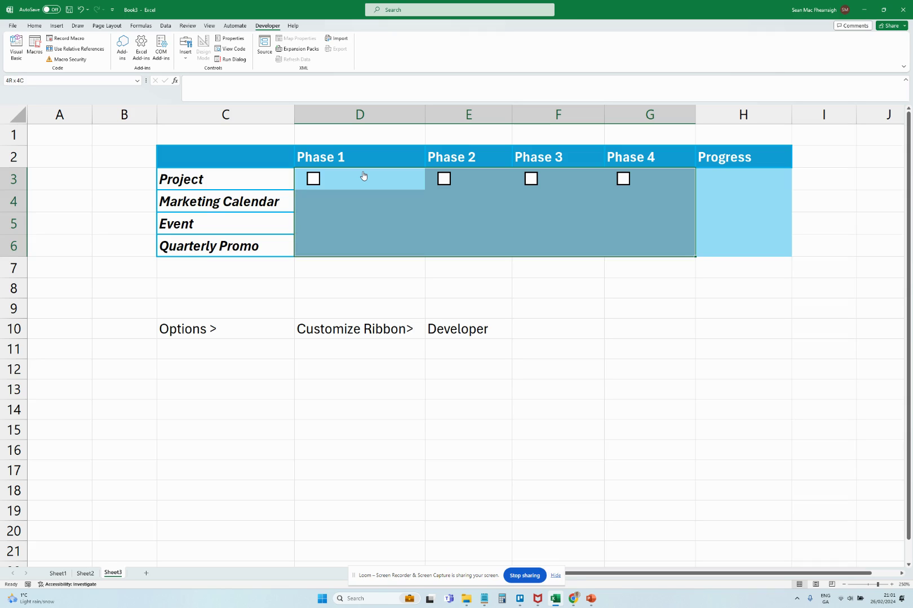
key(ctrl+d)
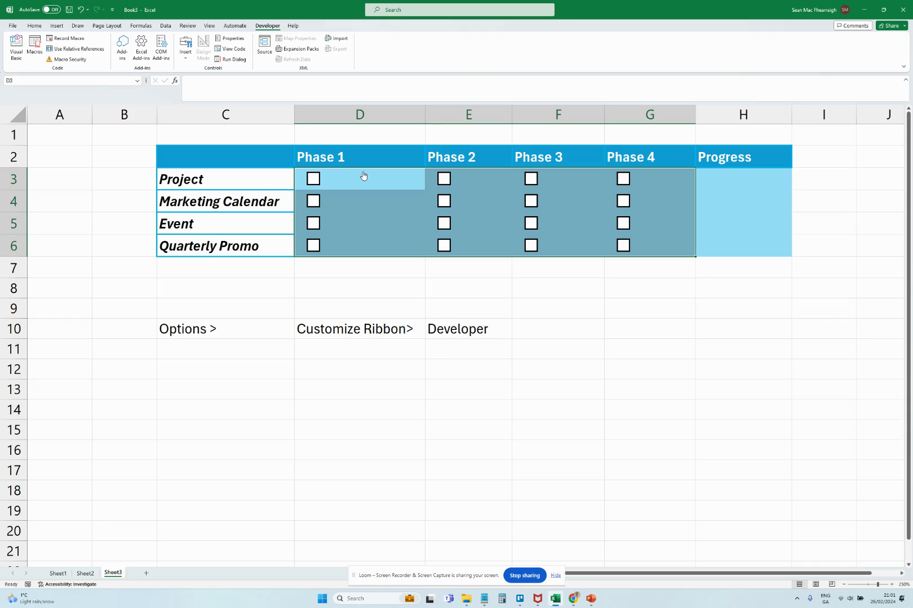
Step: Set the Phase 1 checkbox to Mixed and link it to cell D3
click(411, 277)
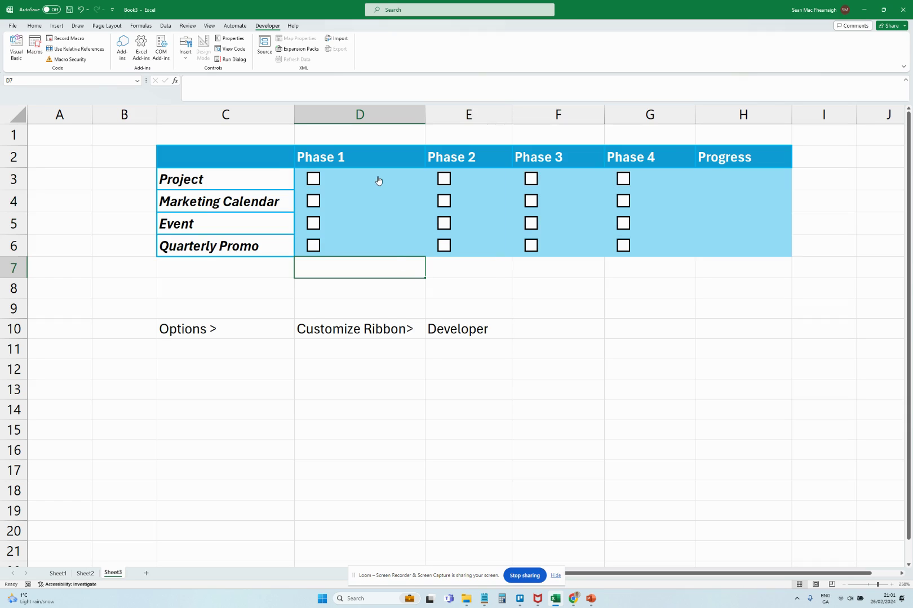
click(332, 180)
right_click(328, 179)
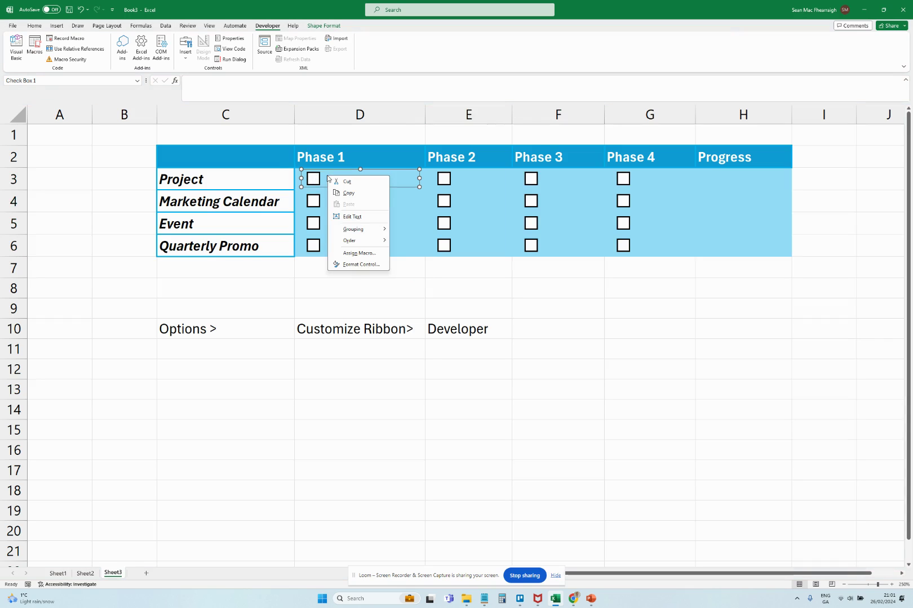
click(356, 264)
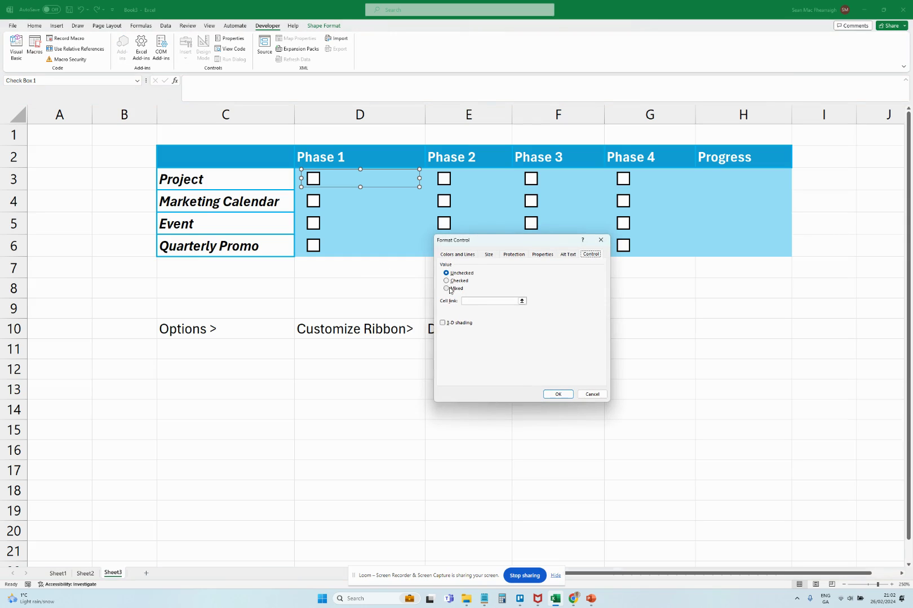
click(447, 288)
click(474, 303)
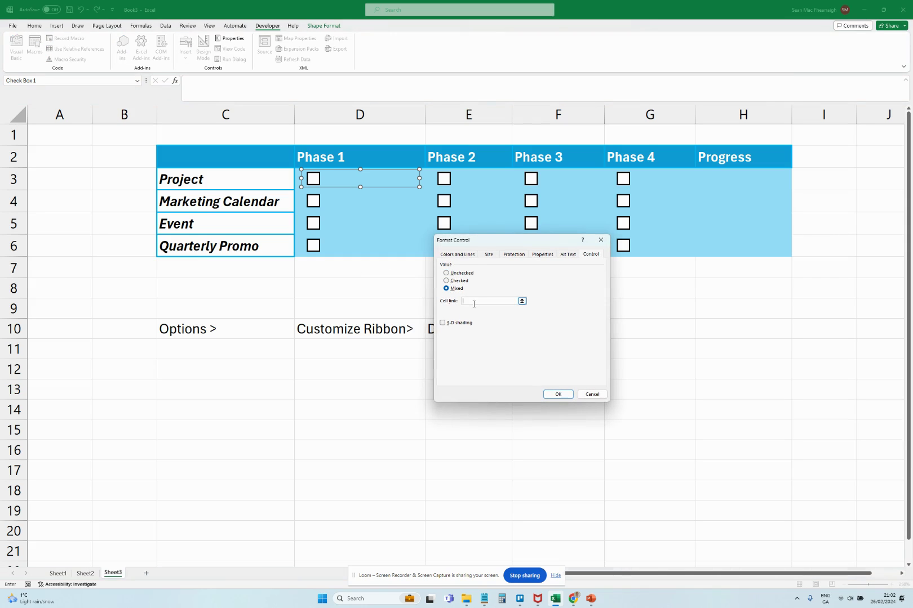
text(D3)
click(557, 394)
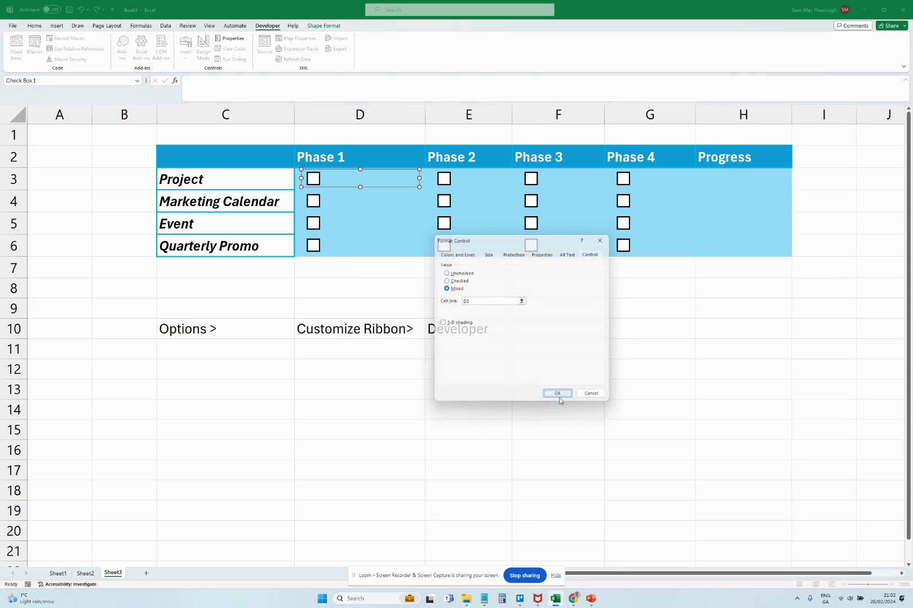
Step: Set the Phase 2 checkbox to Mixed and link it to cell E3
right_click(477, 177)
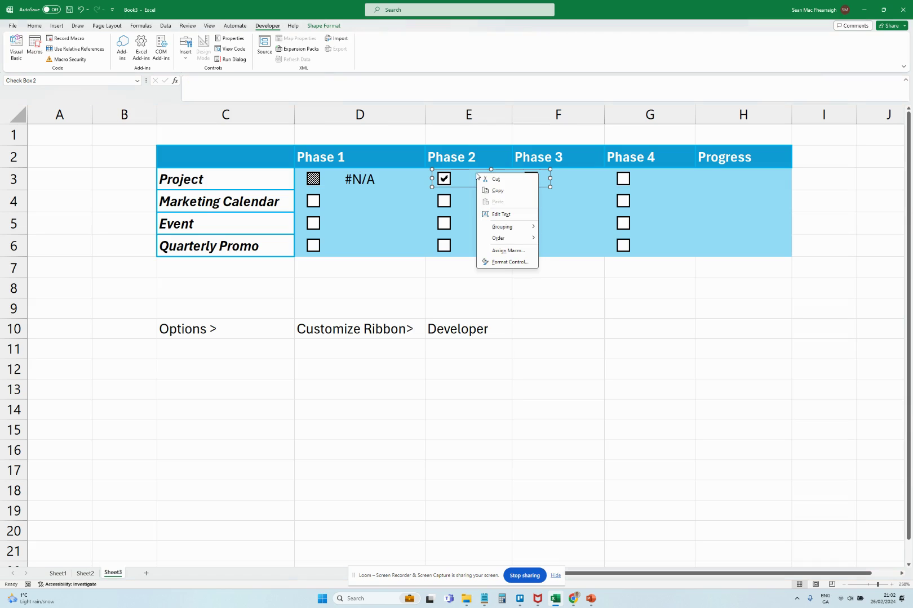
click(503, 262)
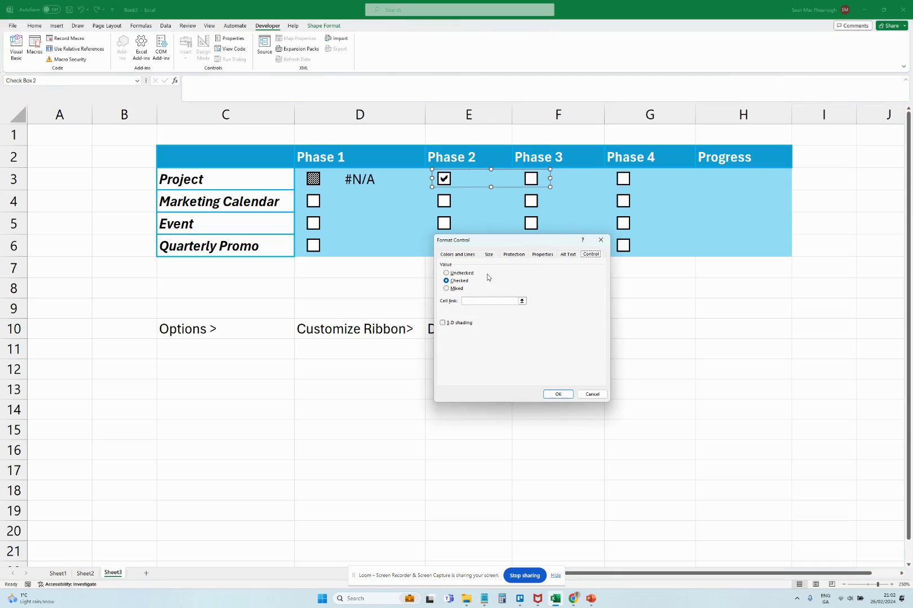
click(456, 289)
click(486, 303)
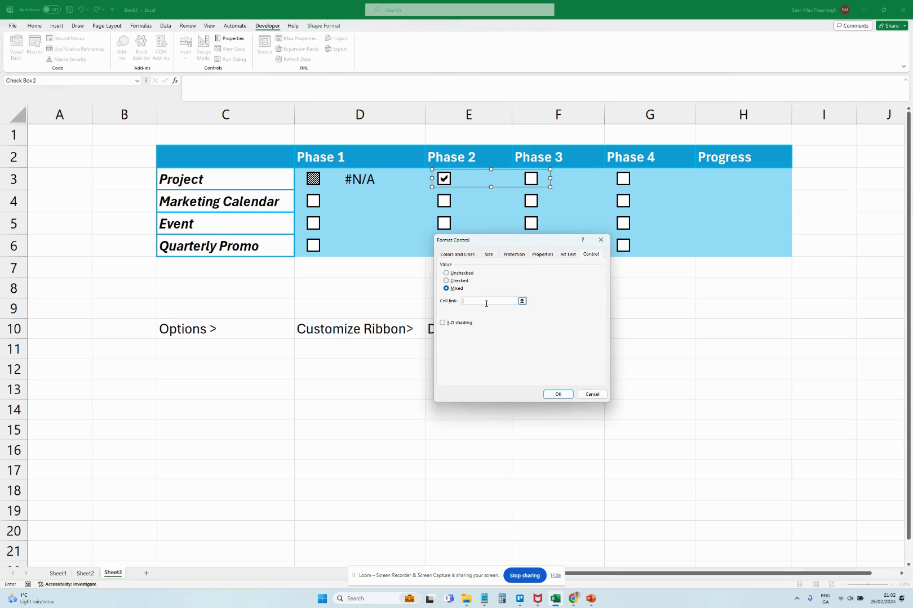
text(E3)
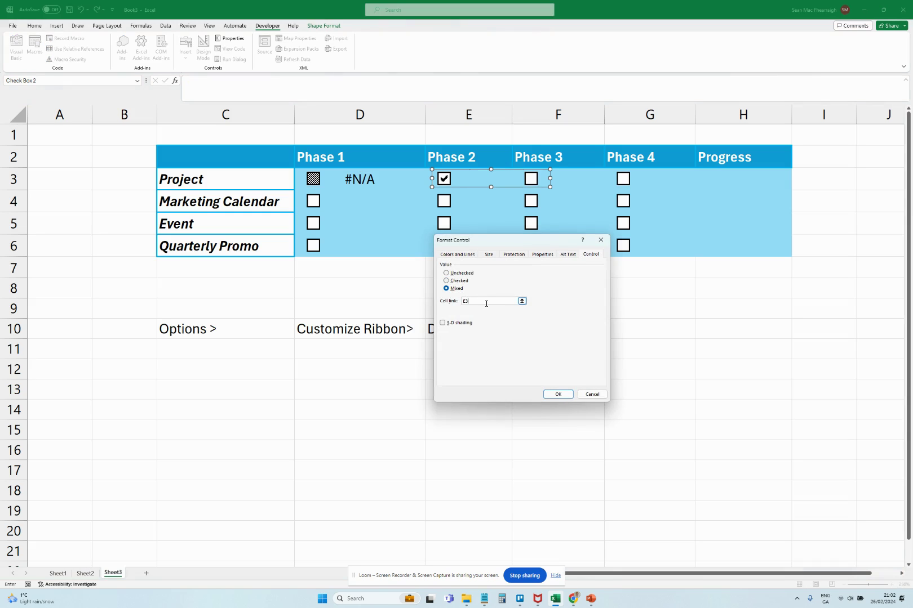
click(558, 394)
Step: Set the Phase 3 checkbox to Mixed and link it to cell F3
right_click(570, 181)
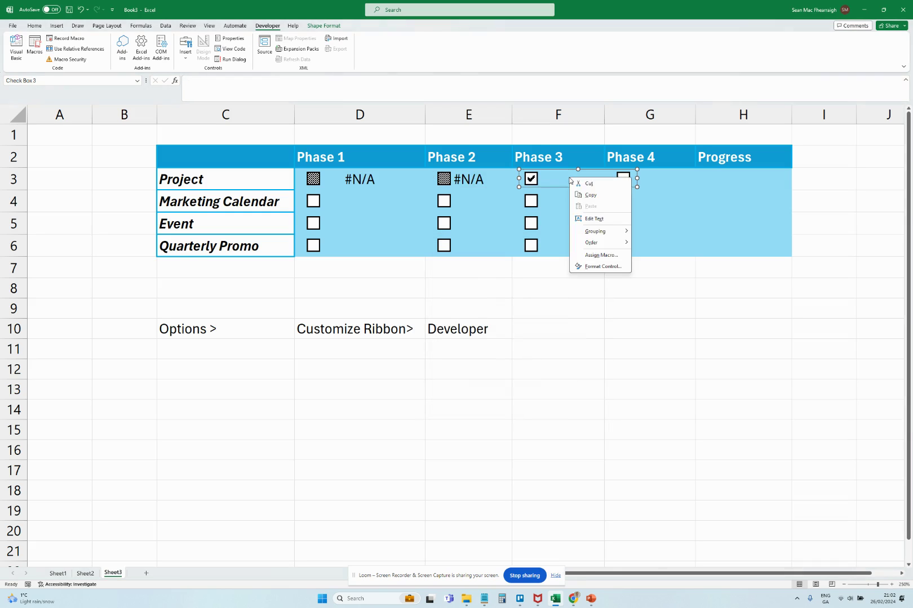
click(592, 265)
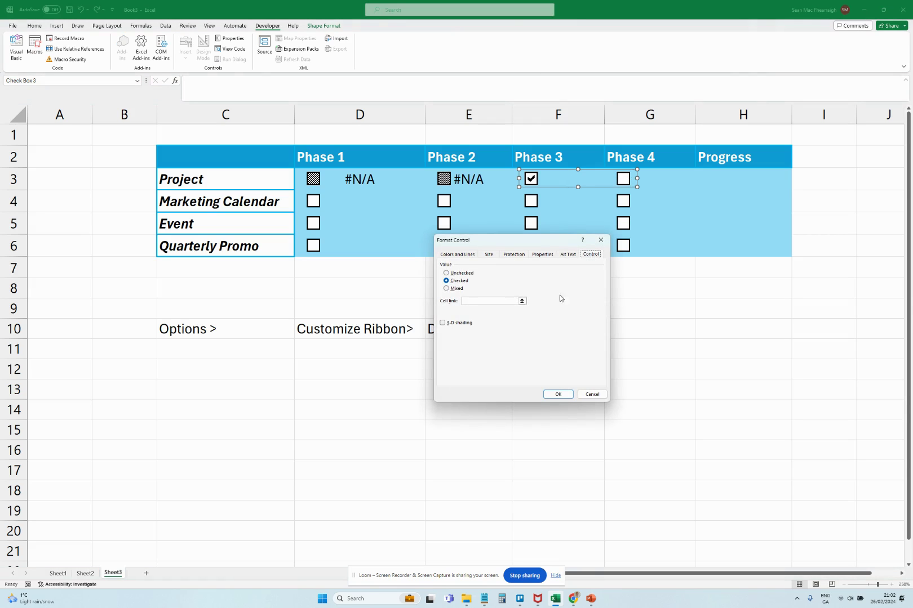
click(446, 288)
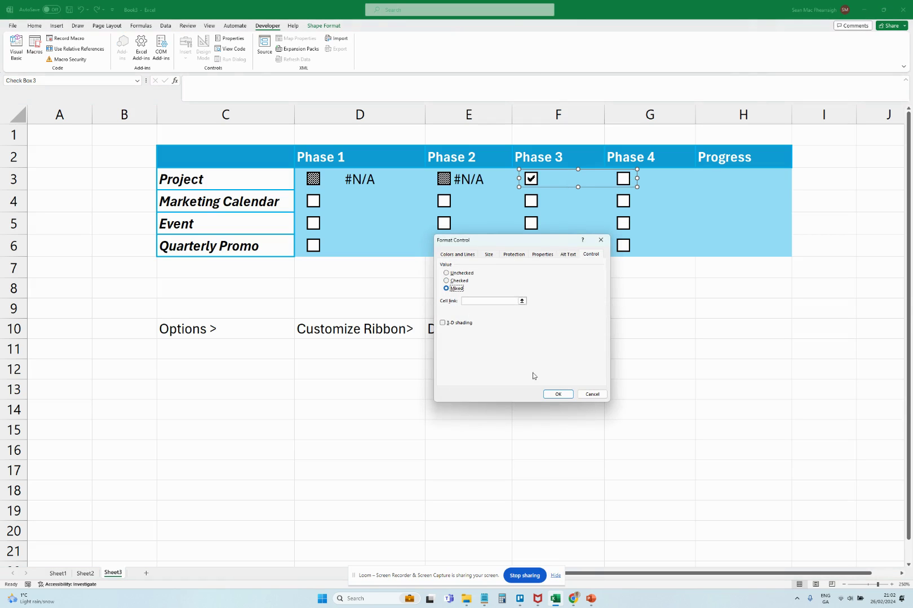
click(497, 302)
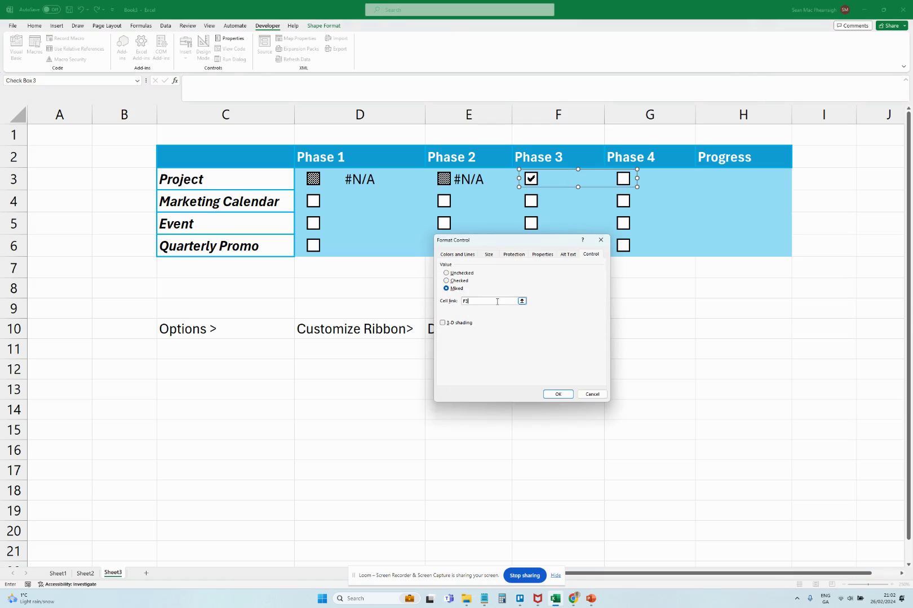
click(562, 396)
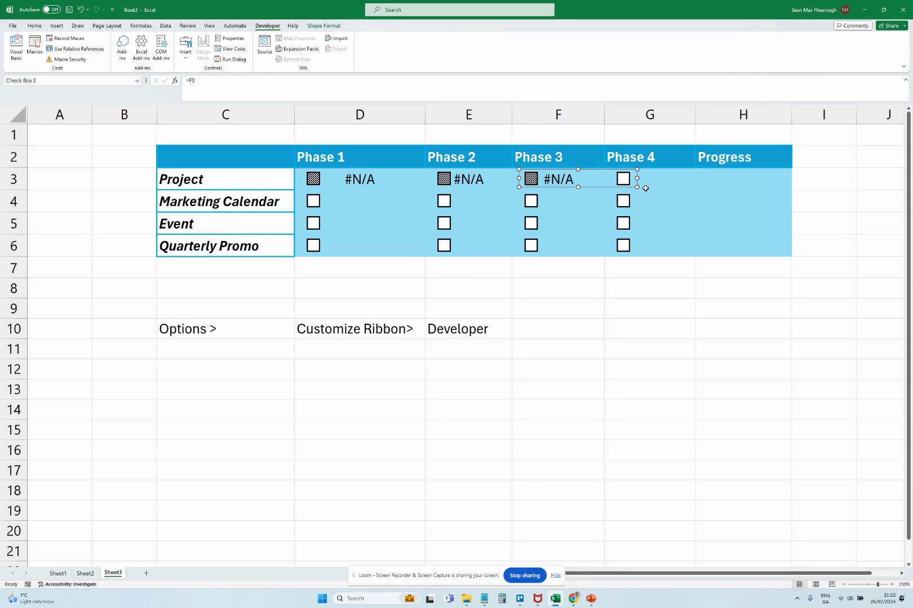
Step: Set the Phase 4 checkbox to Mixed and link it to cell G3
click(668, 181)
right_click(669, 179)
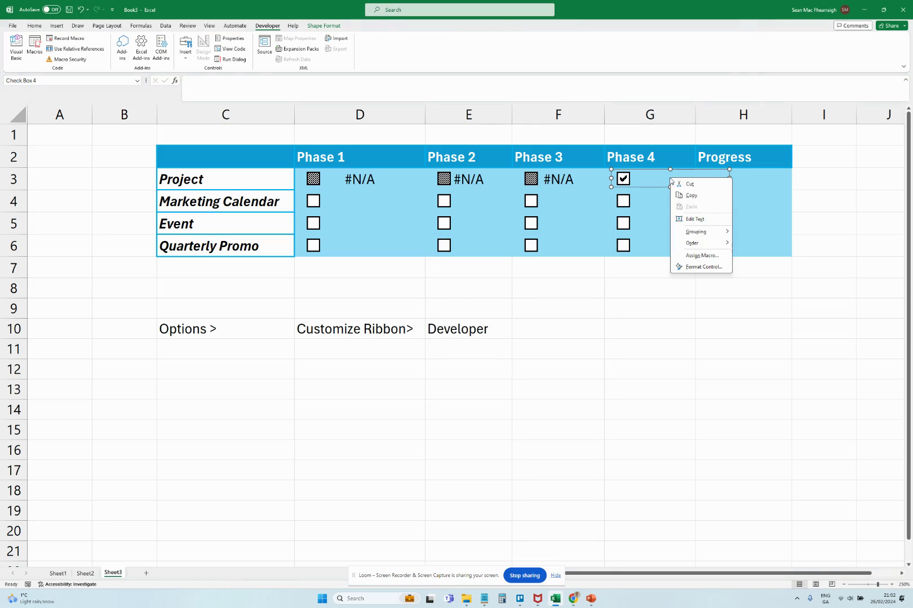
click(689, 267)
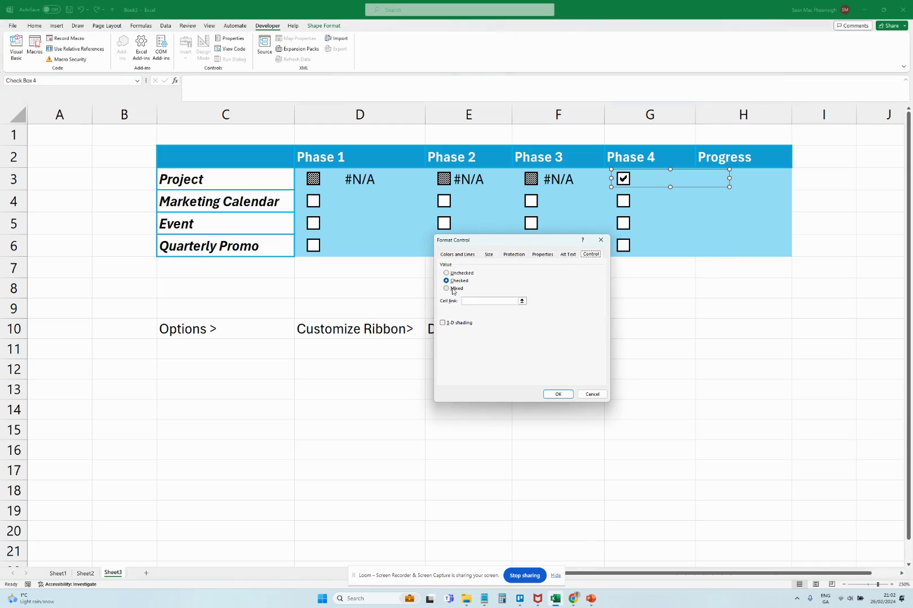
click(453, 289)
click(474, 301)
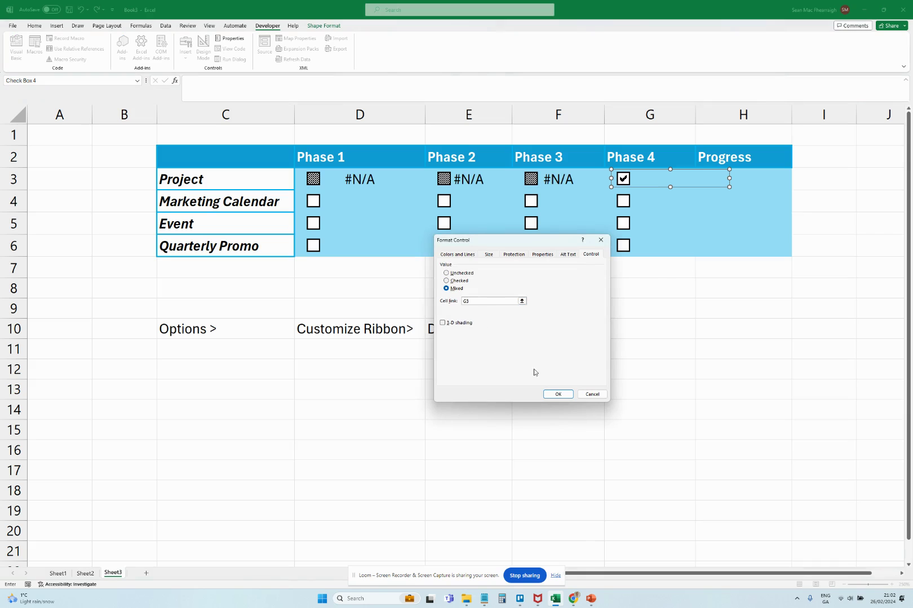
click(558, 394)
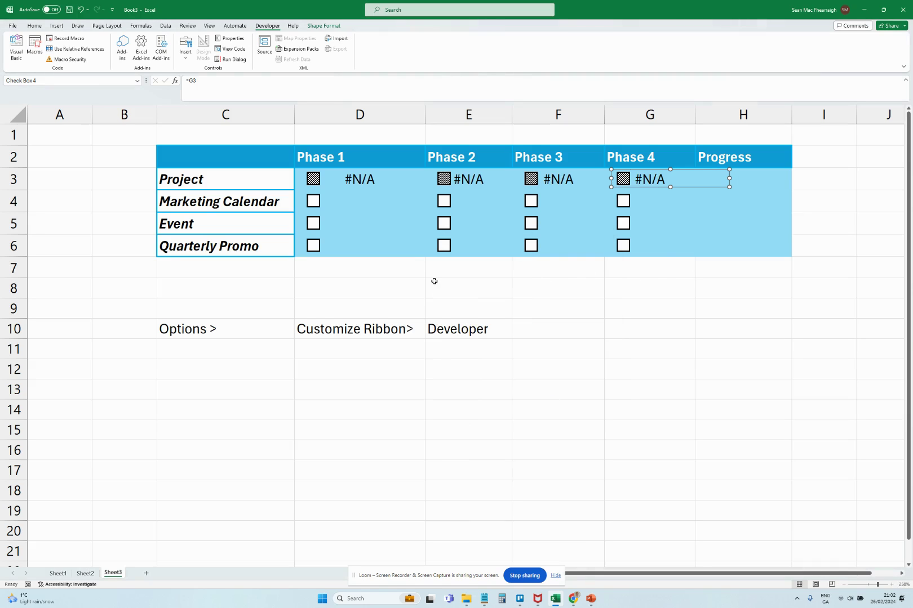
Step: Toggle the checkboxes to test the links, leaving Phase 1 unticked and Phases 2 and 3 ticked
click(317, 179)
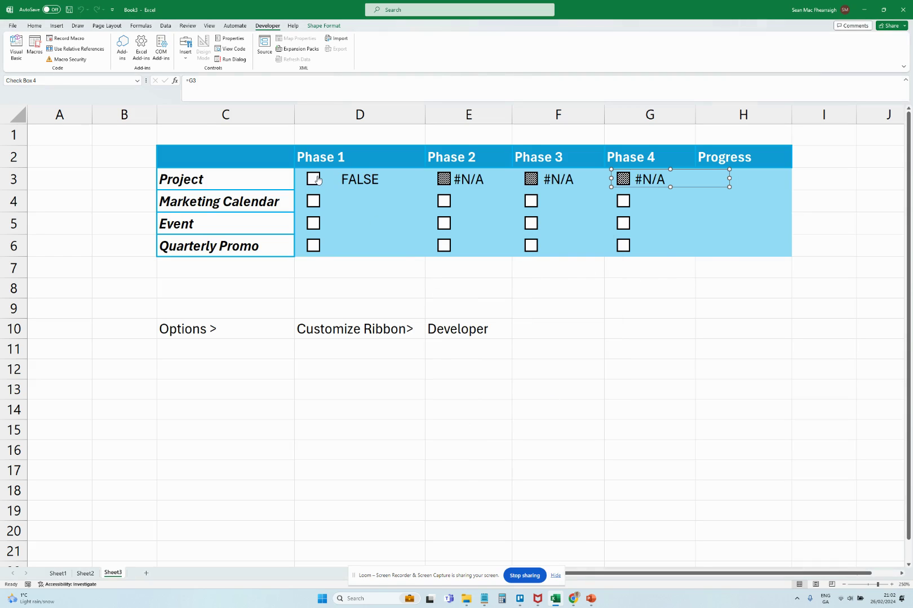
click(317, 179)
click(317, 179)
click(444, 179)
click(444, 179)
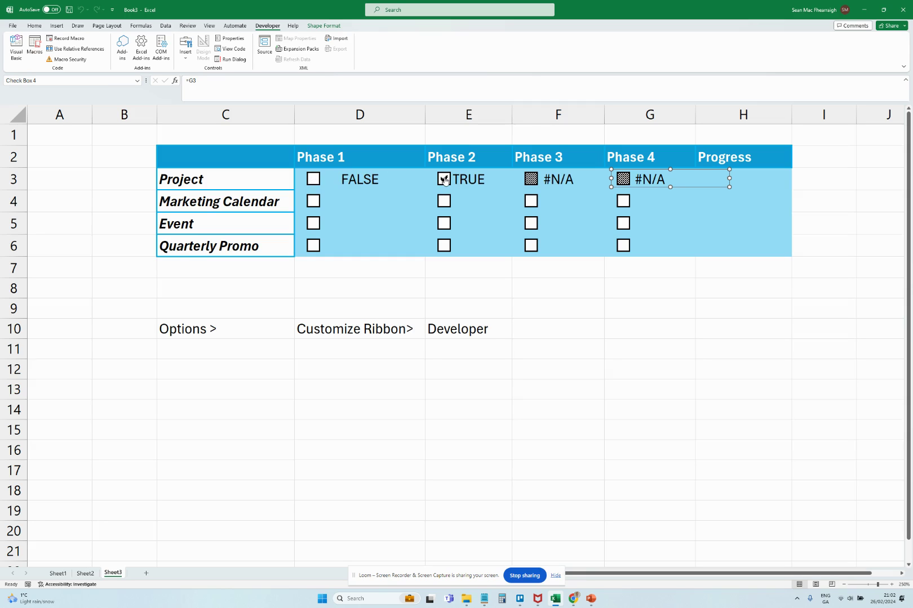
click(530, 179)
click(530, 179)
click(674, 320)
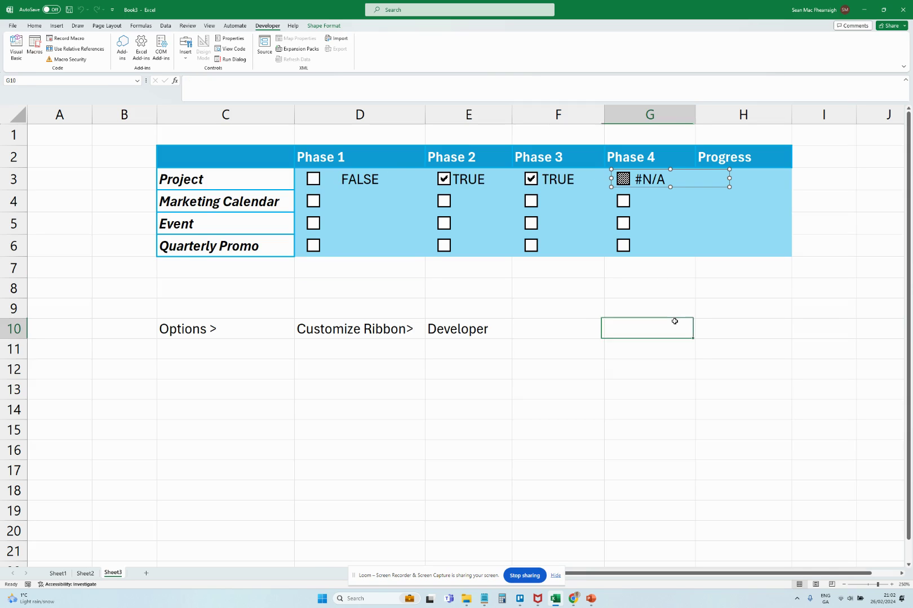
click(624, 179)
click(624, 179)
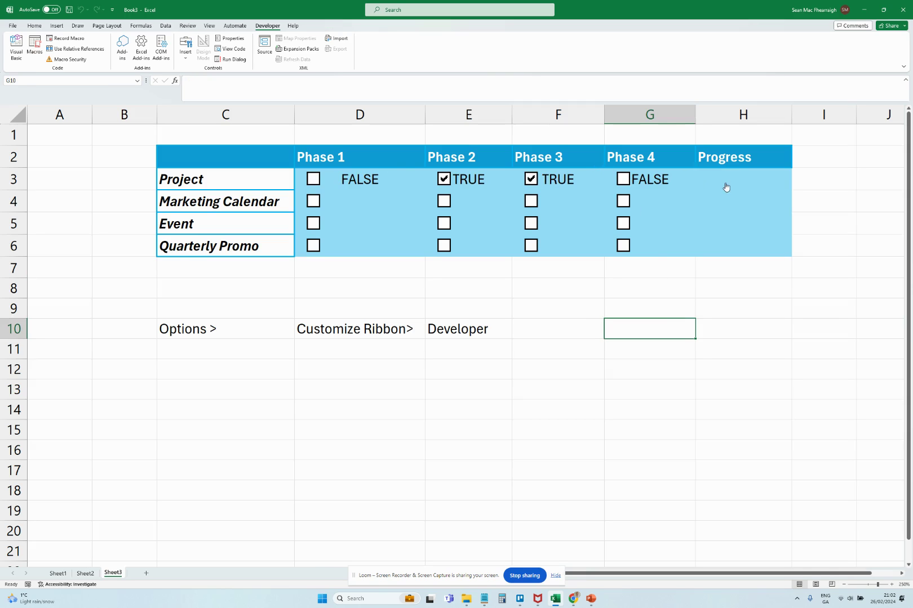
Step: Untick Phase 4 and move to the Project's Progress cell H3
click(726, 183)
key(Up)
key(Up)
key(Up)
key(Right)
key(Up)
key(Right)
key(Up)
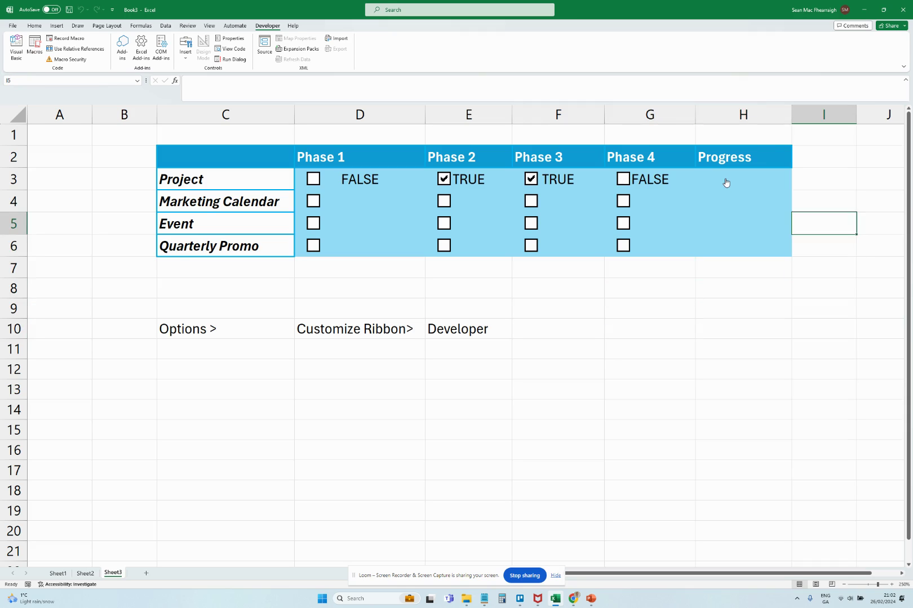
key(Left)
key(Up)
key(Up)
key(Up)
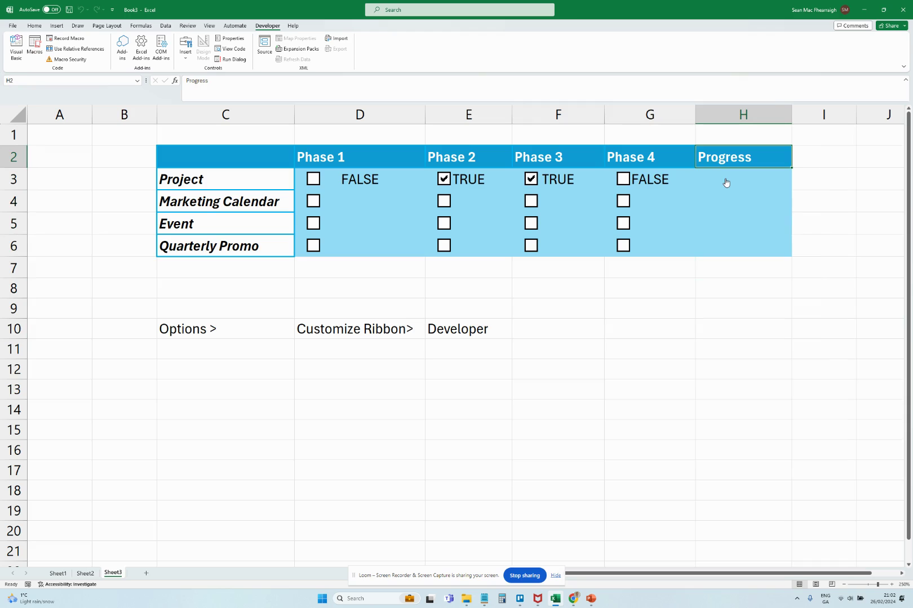
key(Down)
Step: Enter =COUNTIF(D3:G3,TRUE)/COLUMNS(D3:G3) in H3, giving 0.5
text(=)
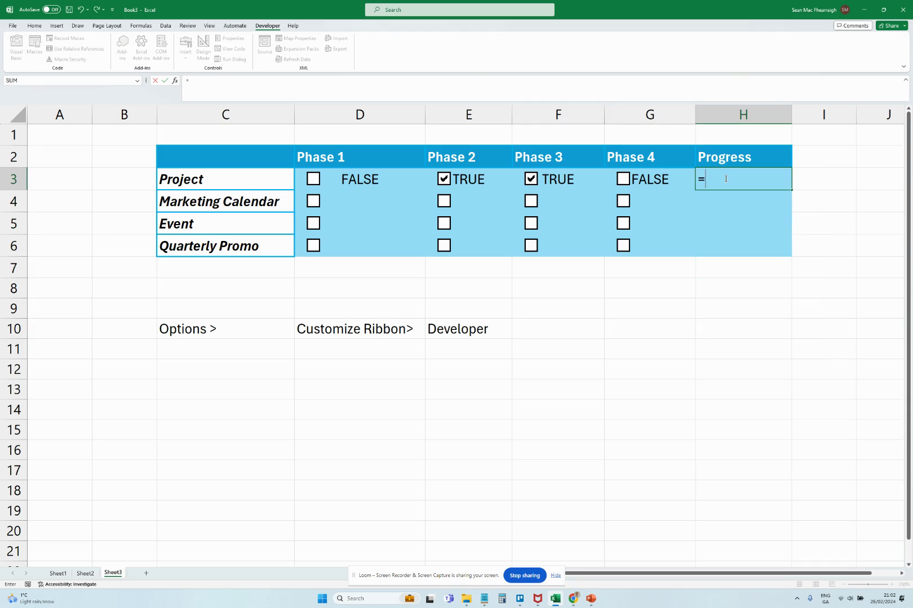
text(COU)
key(BackSpace)
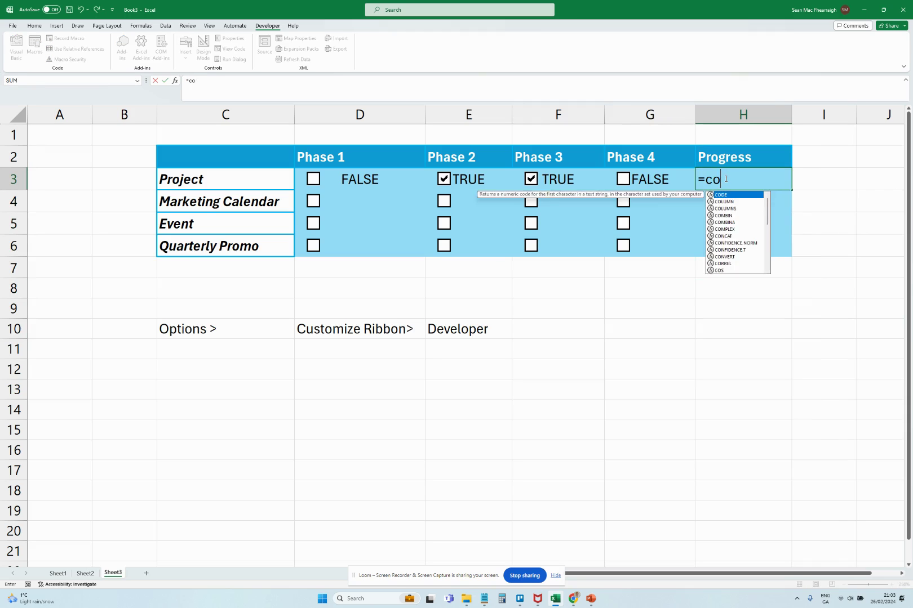
key(BackSpace)
text(OUNTIF)
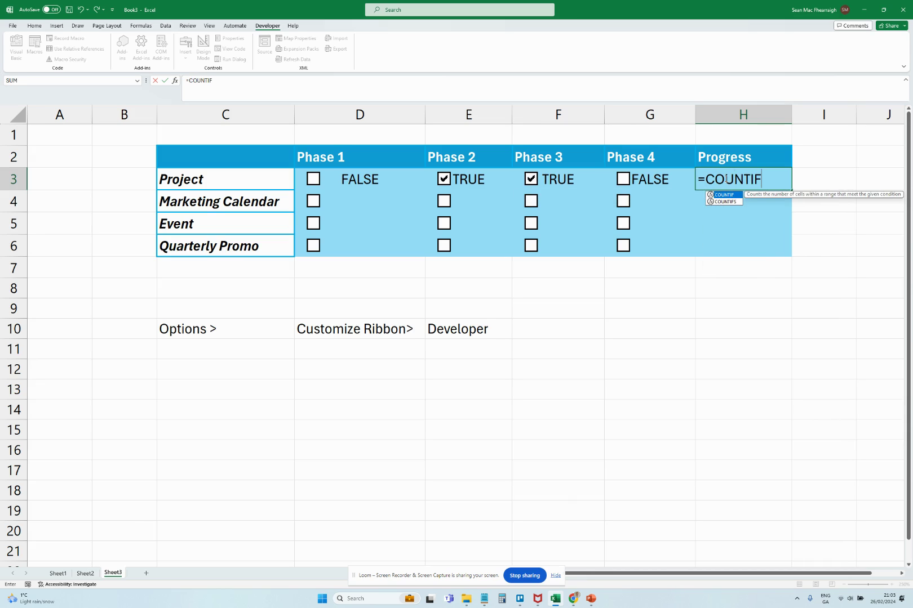
text(()
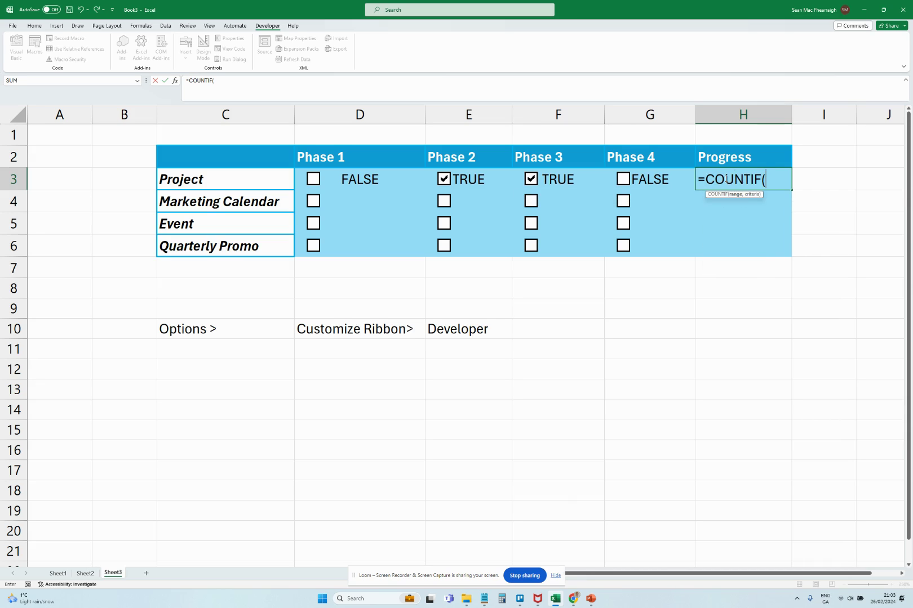
text(D3)
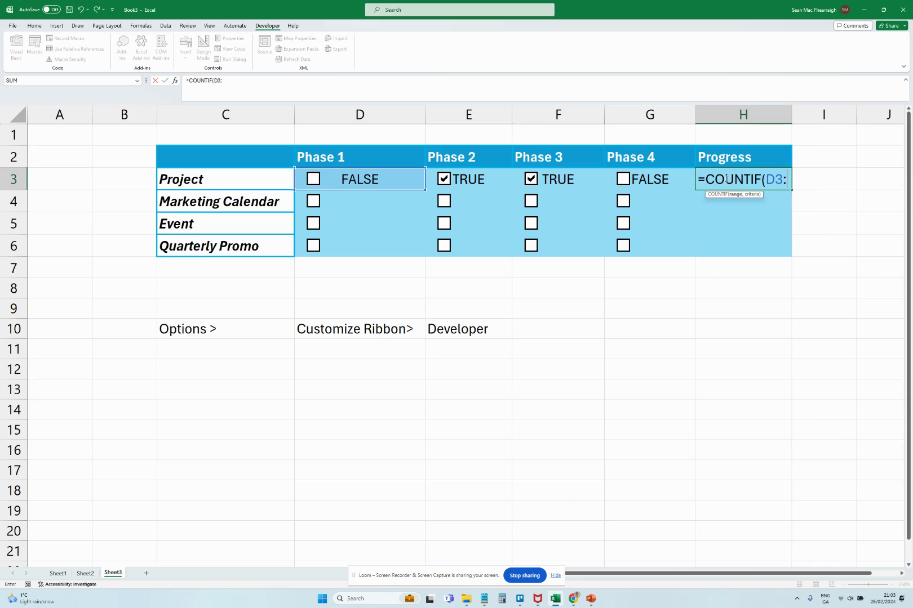
text(:G)
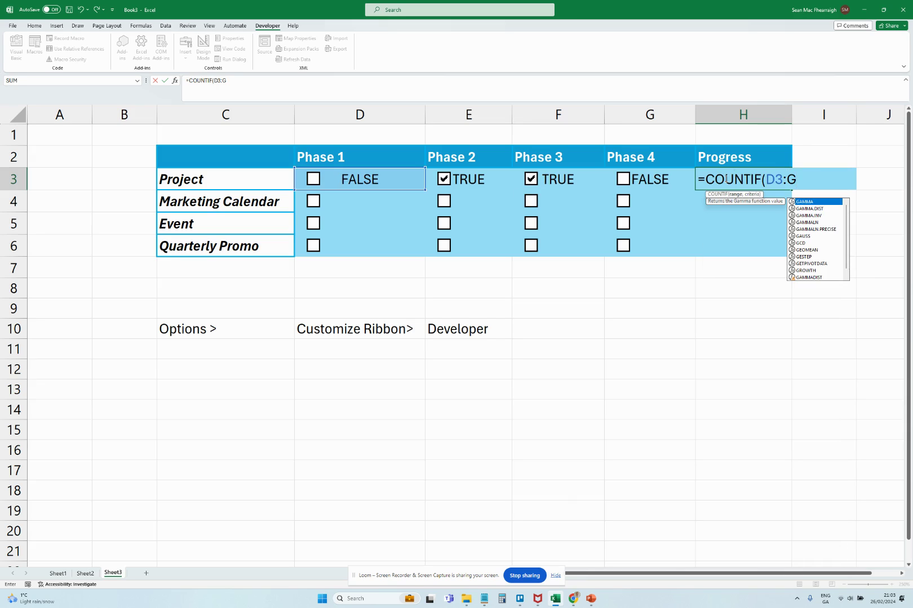
text(3,)
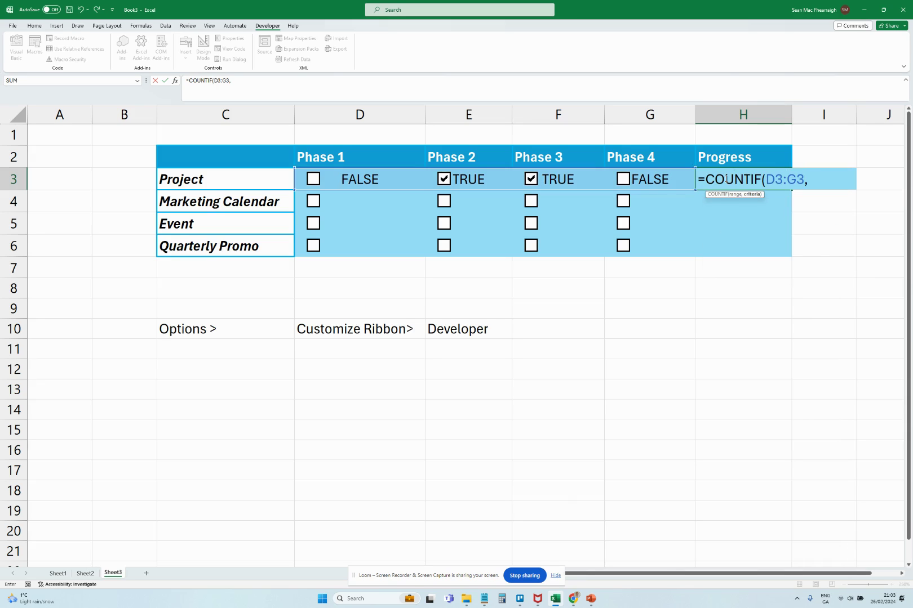
text(true)
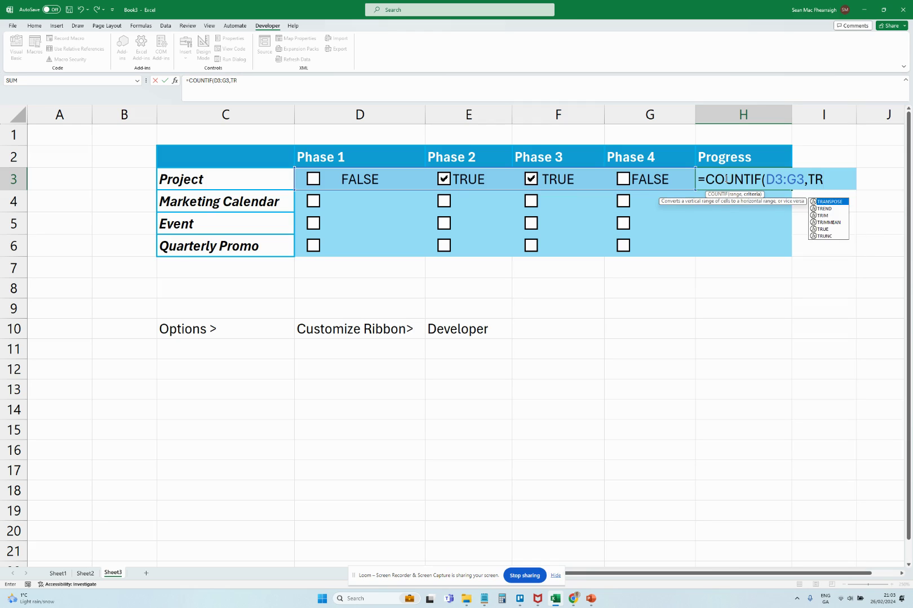
text())
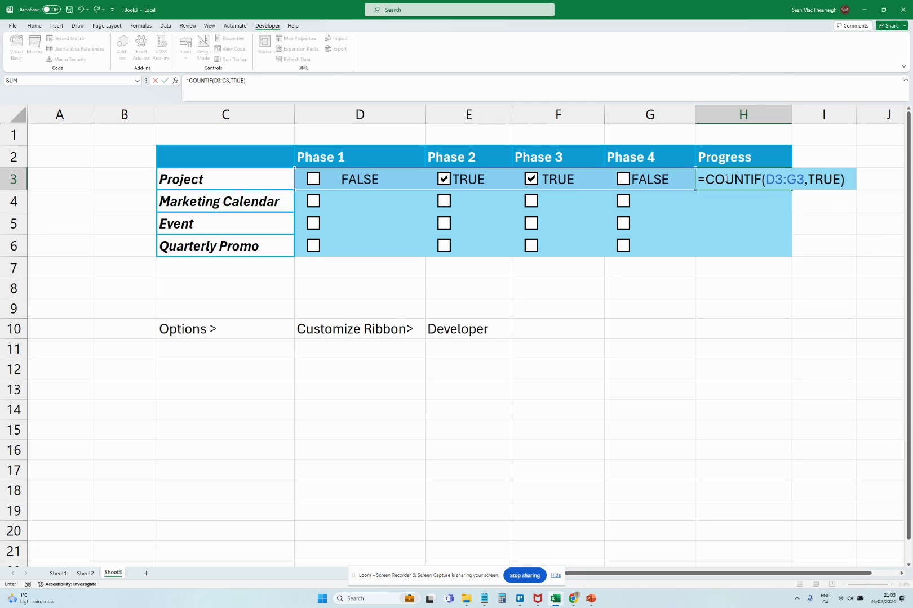
text(/cou)
key(BackSpace)
key(BackSpace)
key(BackSpace)
text(COU)
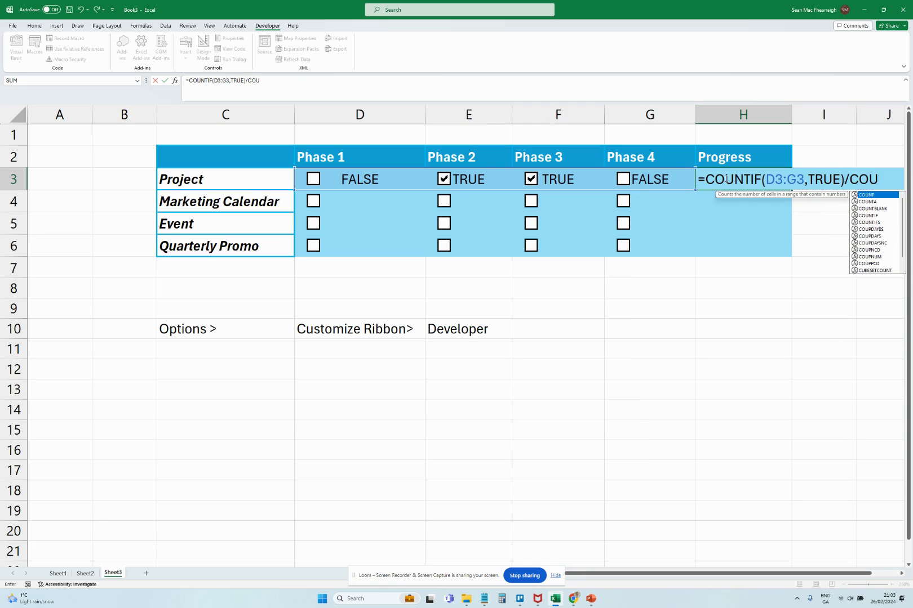
text(L)
key(BackSpace)
key(BackSpace)
text(LUMNS)
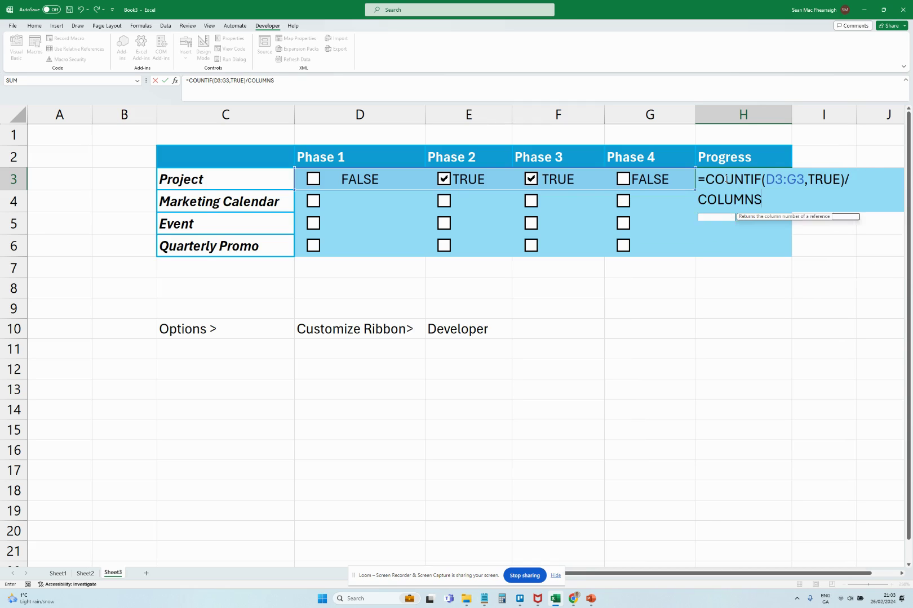
text(()
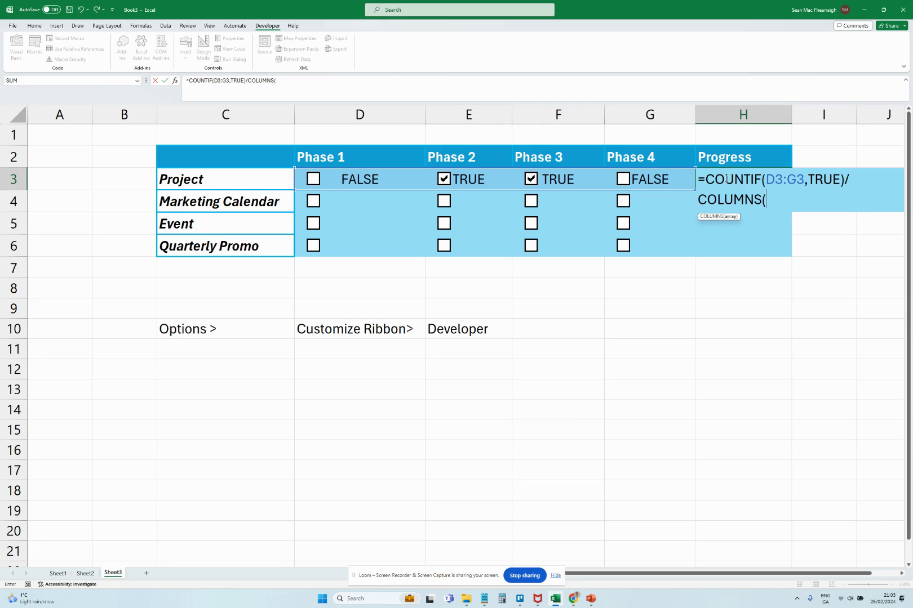
text(D3:)
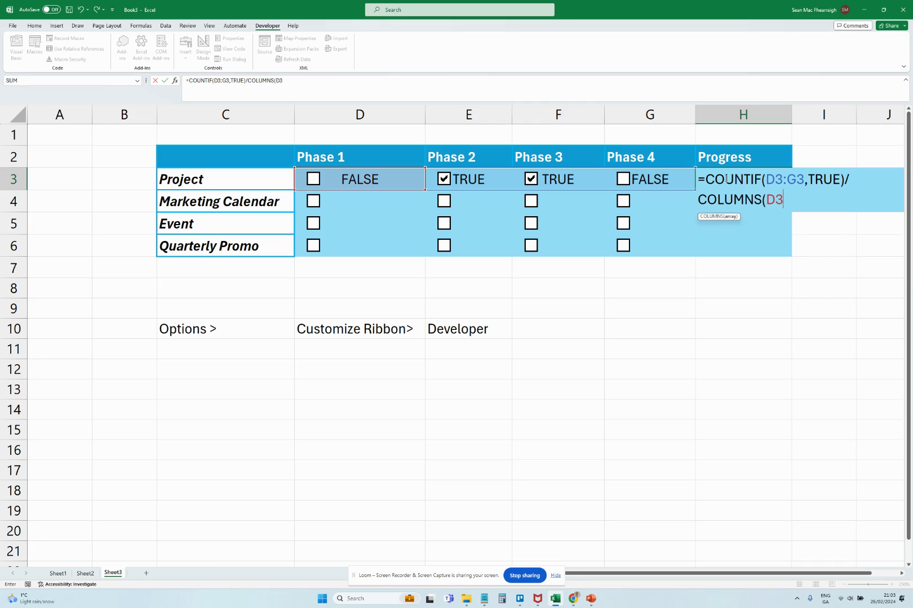
text(G3))
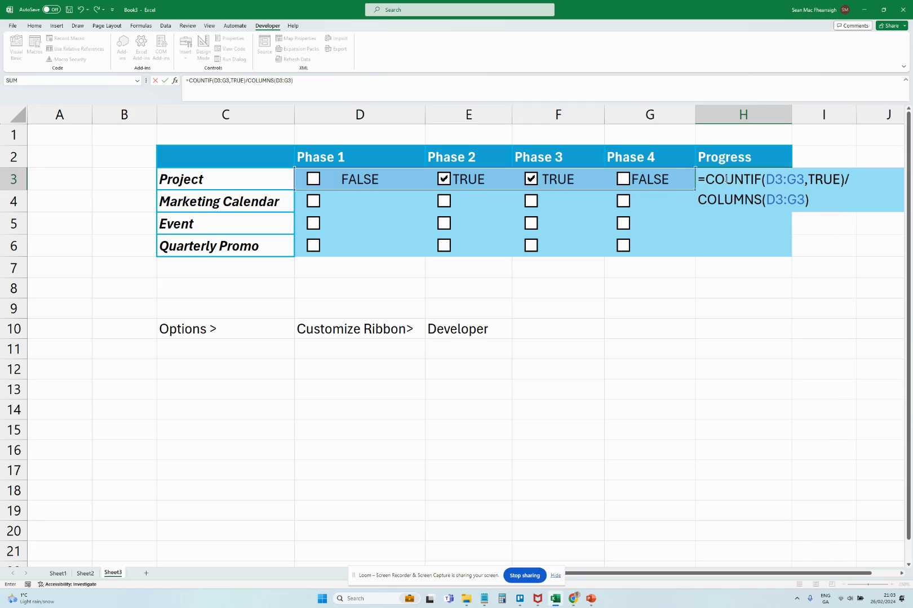
key(Return)
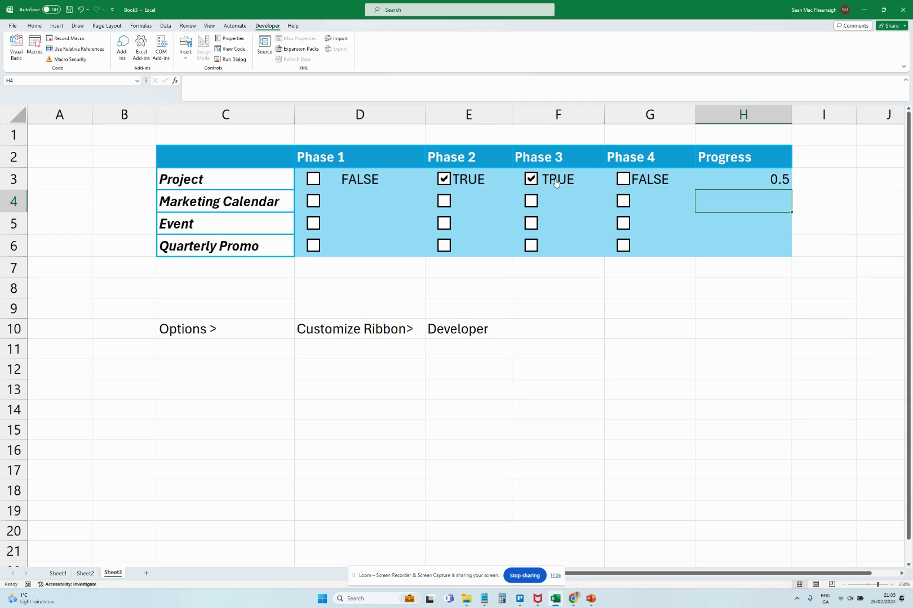
Step: Toggle Phase 4 and Phase 1 to confirm the progress value updates, then reselect H3
click(623, 179)
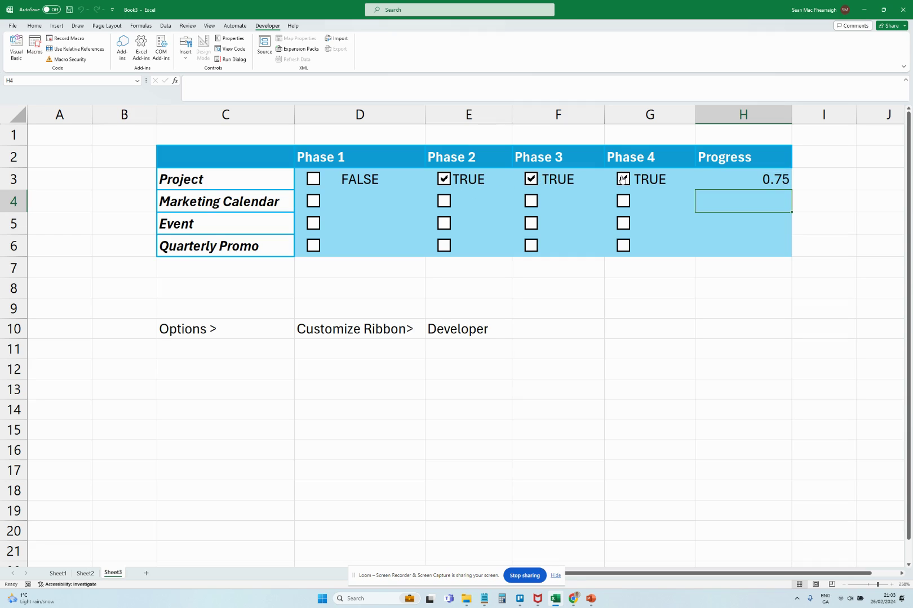
click(623, 179)
click(314, 180)
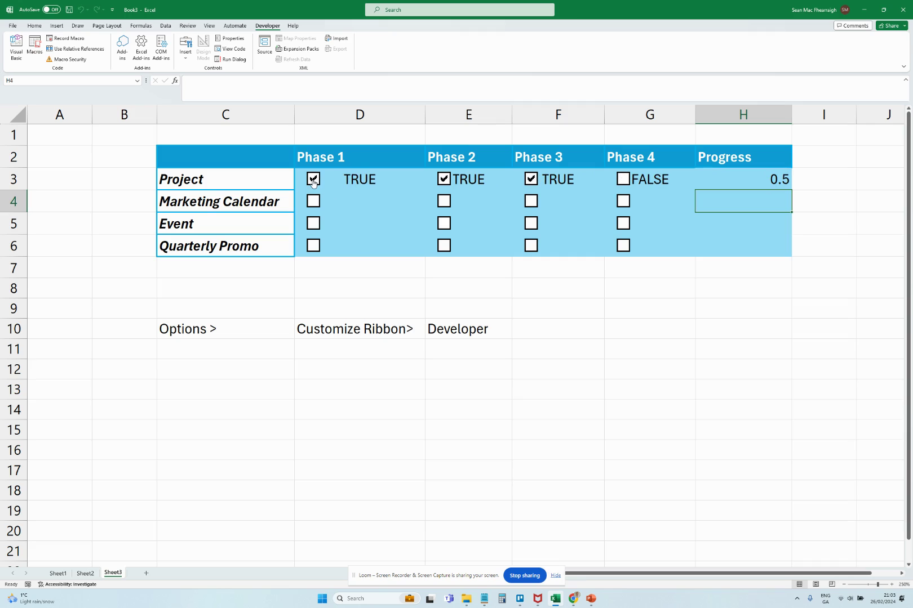
click(313, 180)
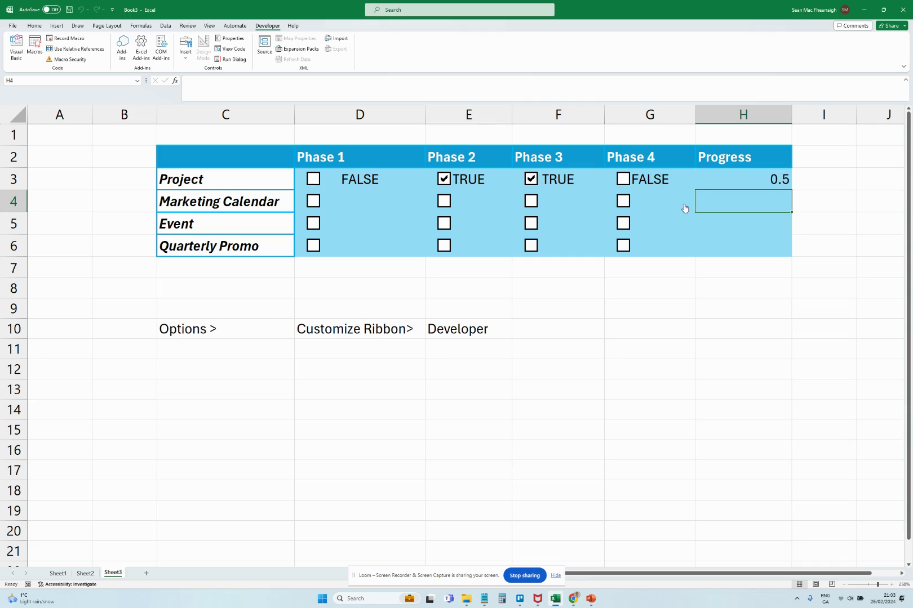
click(735, 178)
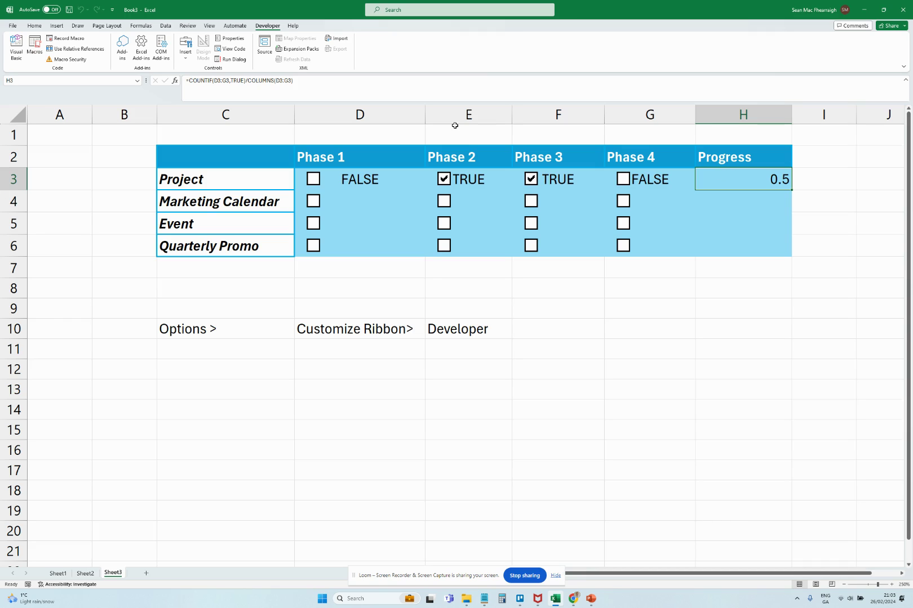
Step: Start a new conditional formatting rule for H3 using the Data Bar format style
click(32, 26)
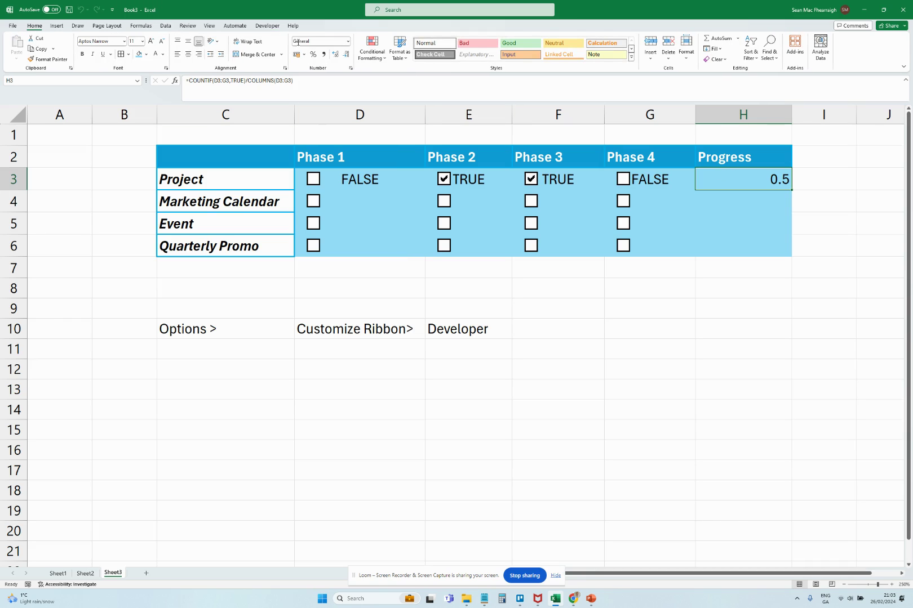
click(384, 61)
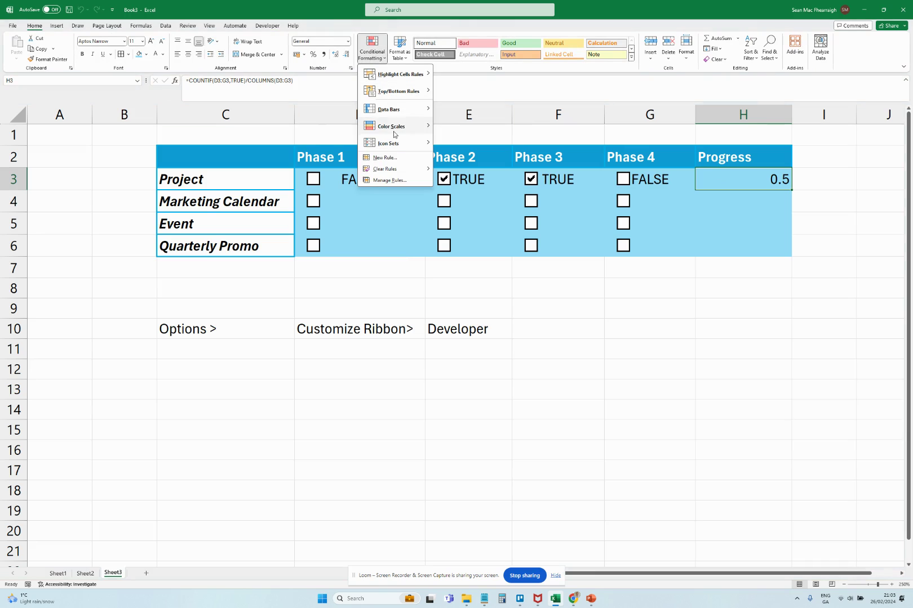
click(387, 178)
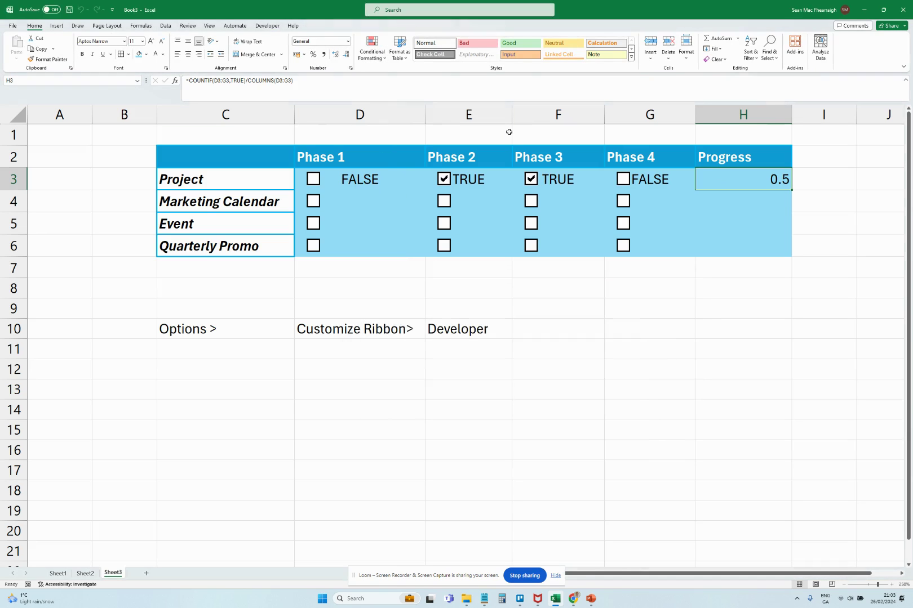
click(372, 49)
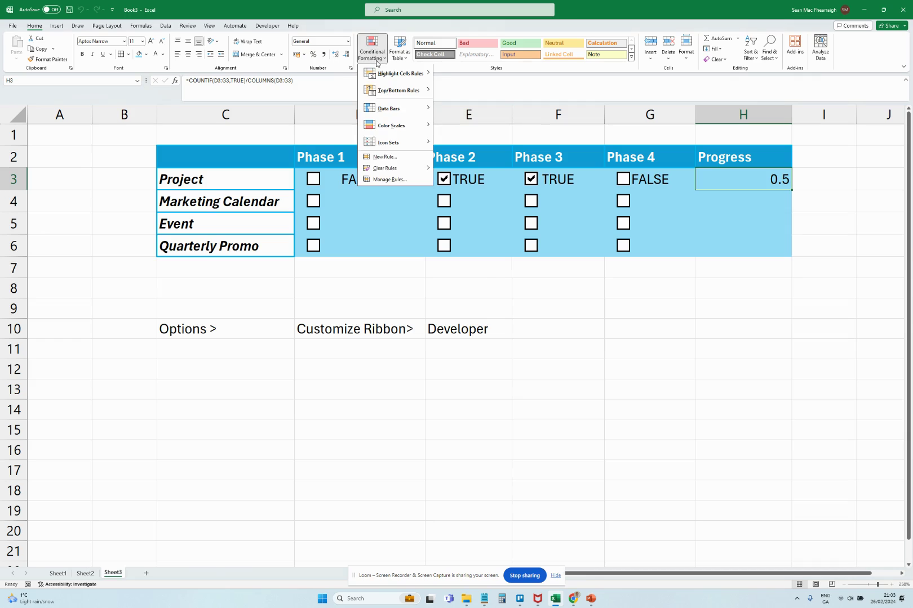
click(386, 158)
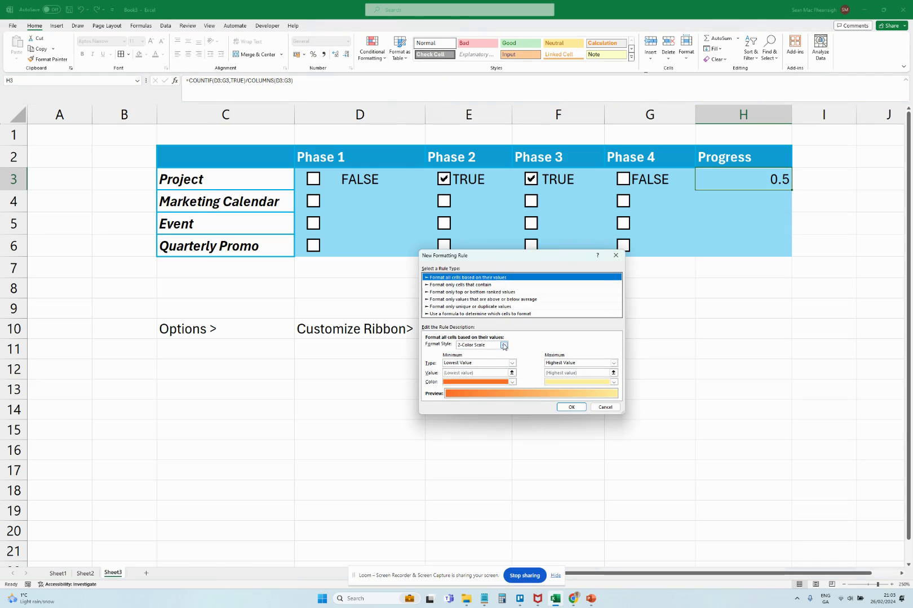
click(504, 346)
click(489, 363)
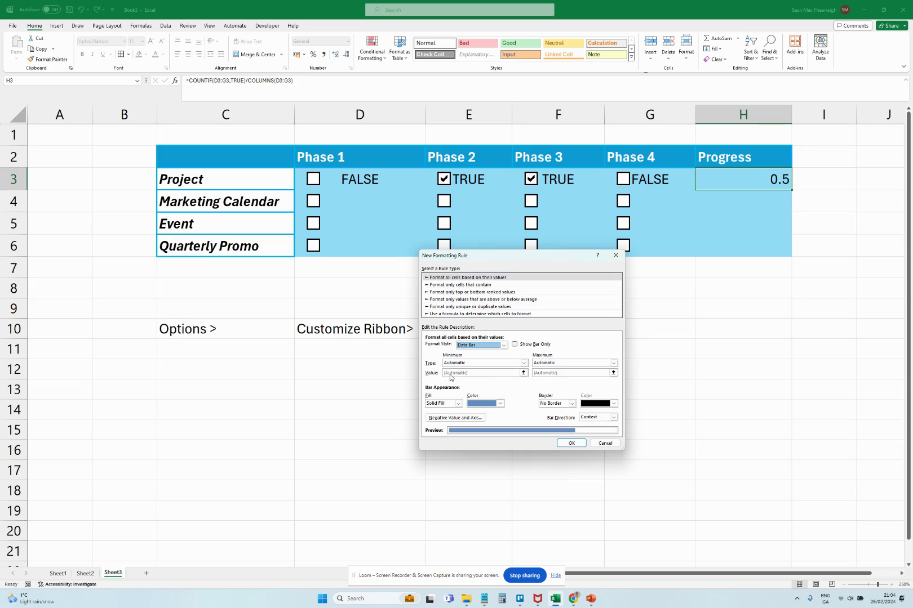
Step: Set the data bar minimum to Number 0, maximum to Number 1, with green fill, and apply
click(483, 364)
click(481, 376)
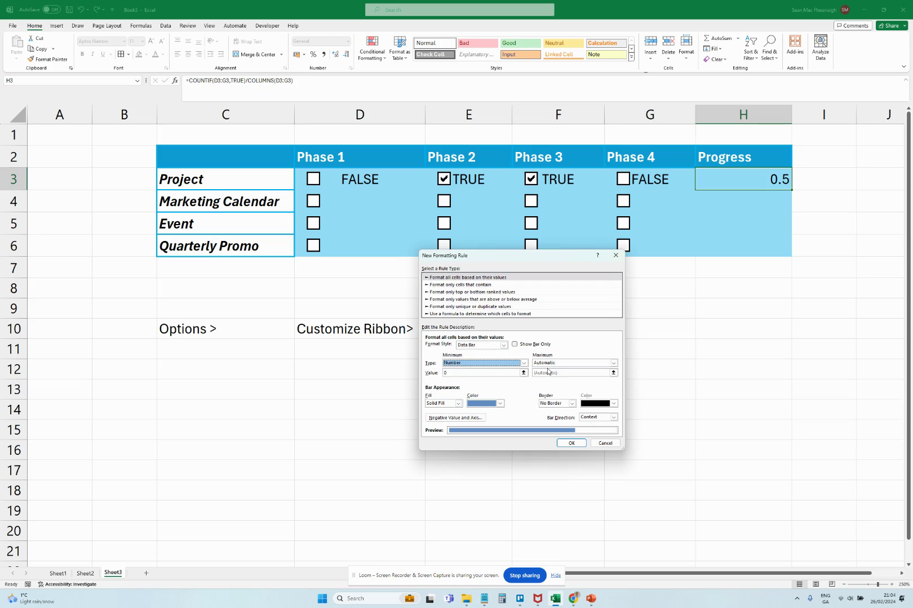
click(550, 364)
click(549, 371)
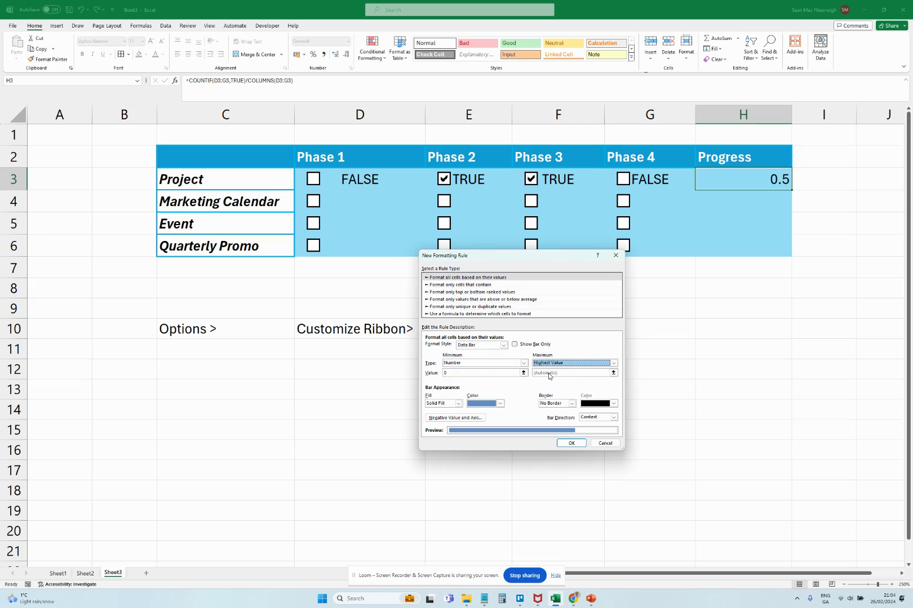
click(551, 364)
click(551, 376)
click(544, 374)
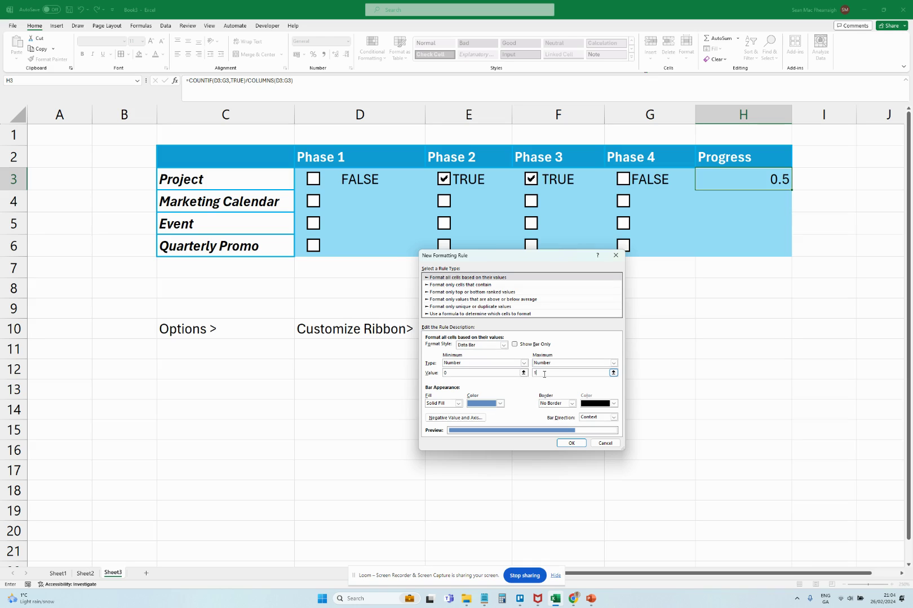
text(1)
click(500, 403)
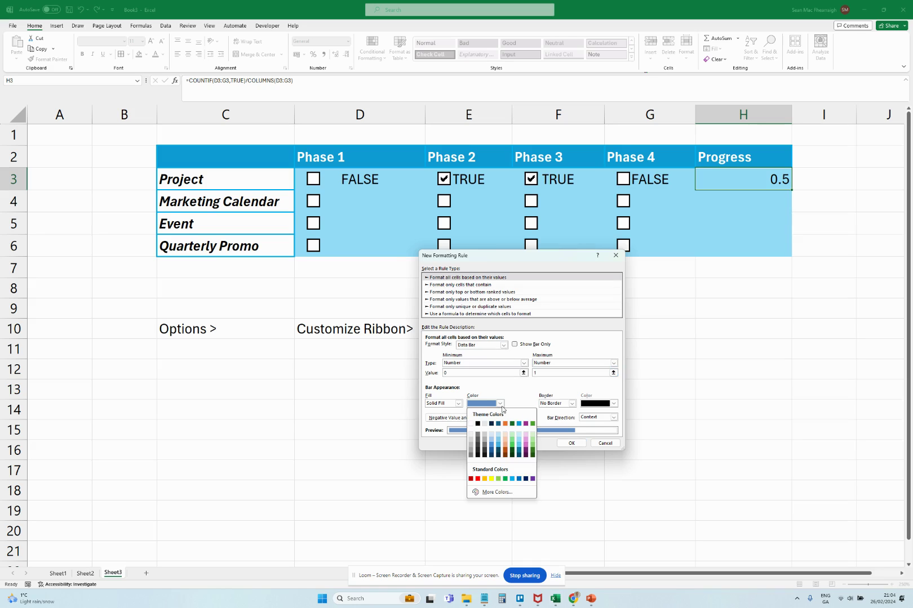
click(504, 479)
click(568, 443)
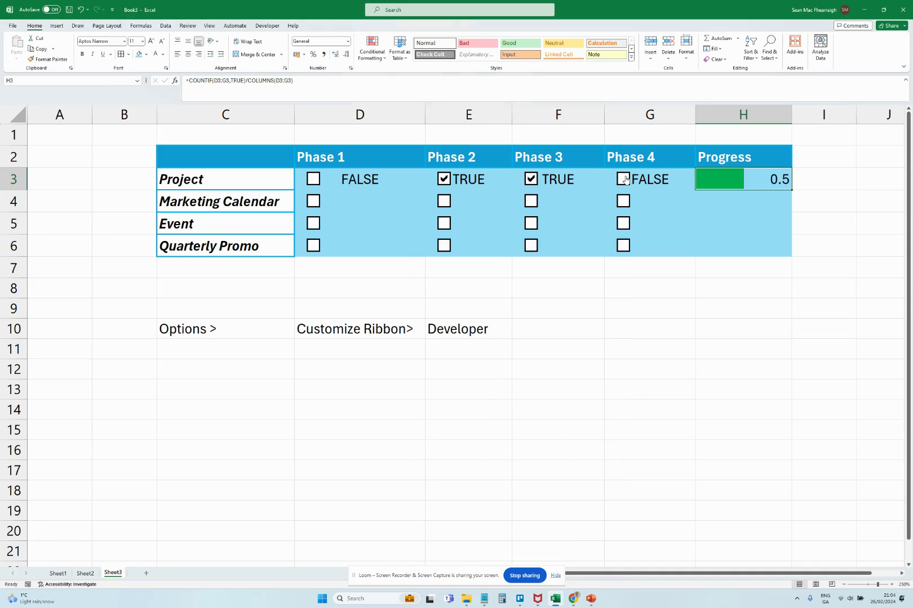
Step: Tick Phase 4 to grow the bar to 0.75, testing Phase 1 on and off
click(623, 179)
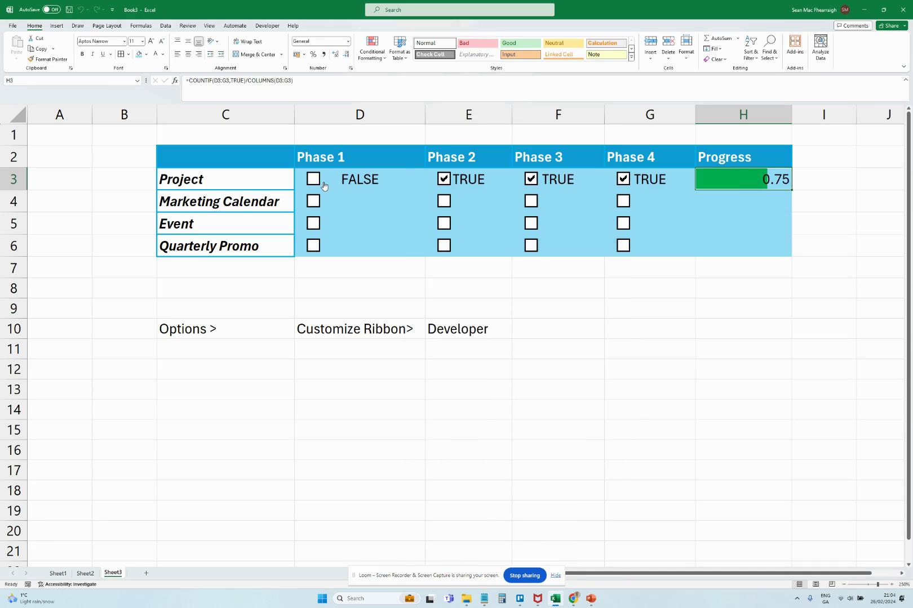
click(314, 179)
click(314, 179)
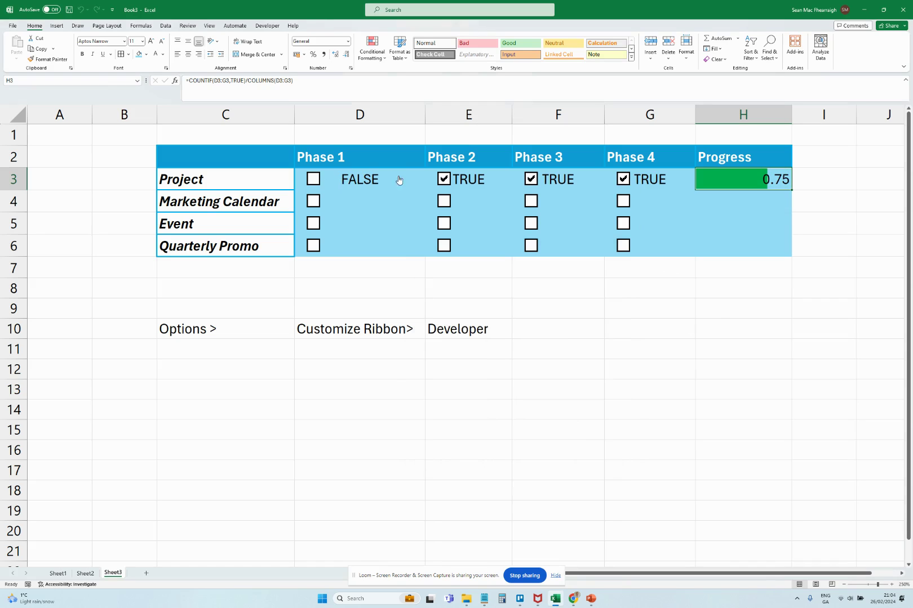